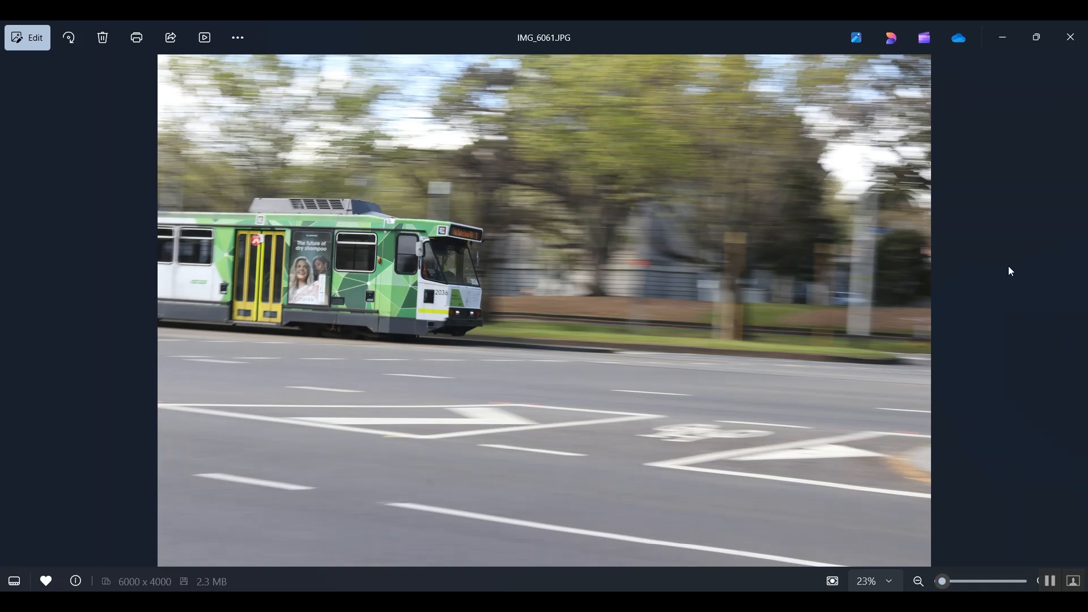
- Start editing the tram photo IMG_6061.JPG and straighten it to -1.9°
click(26, 36)
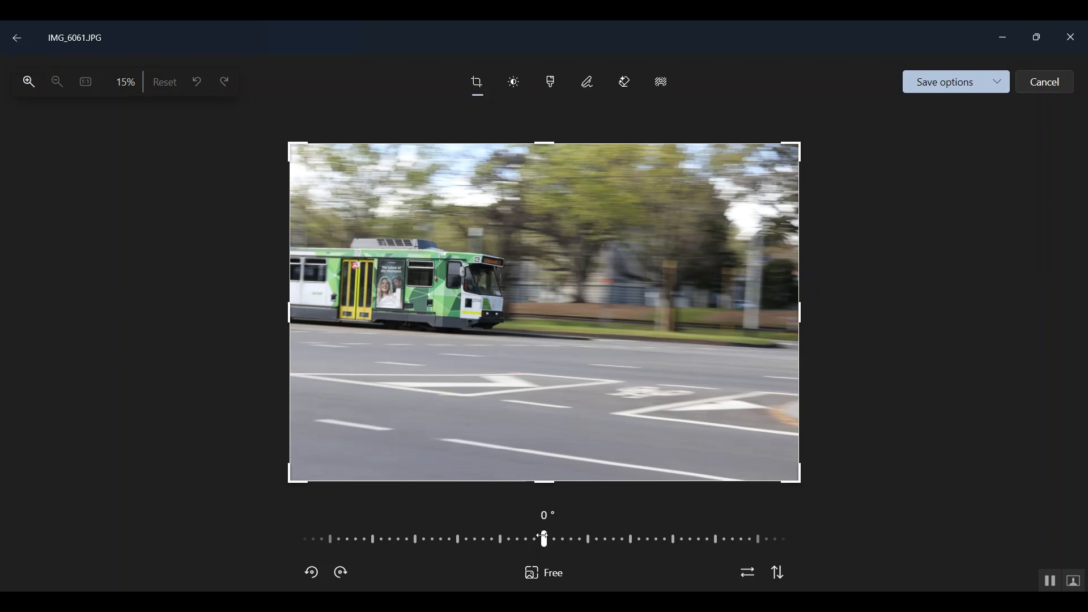
drag(544, 539, 574, 539)
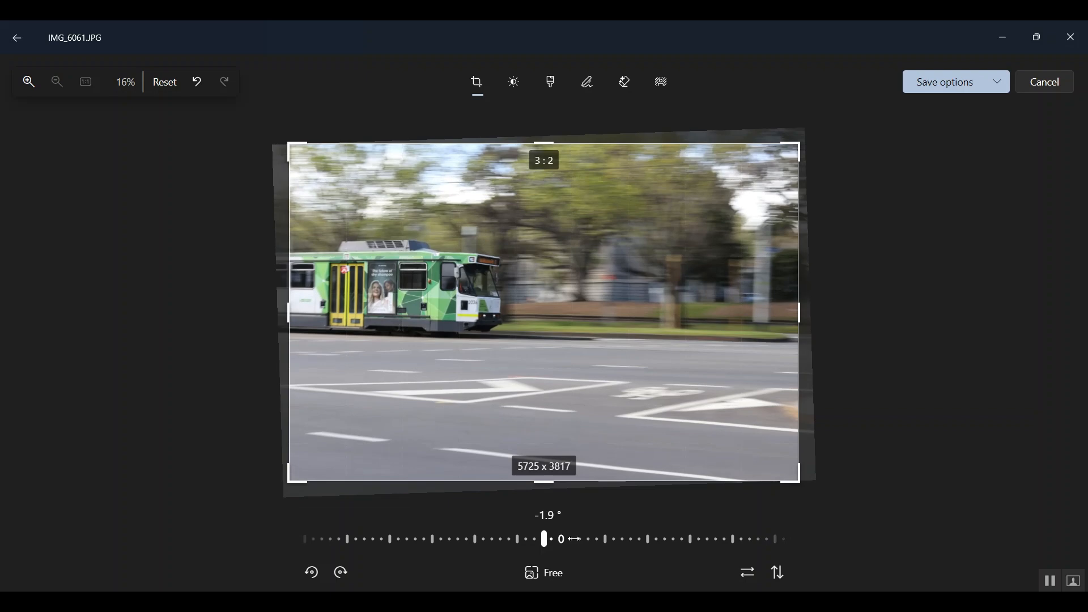
drag(547, 481, 547, 481)
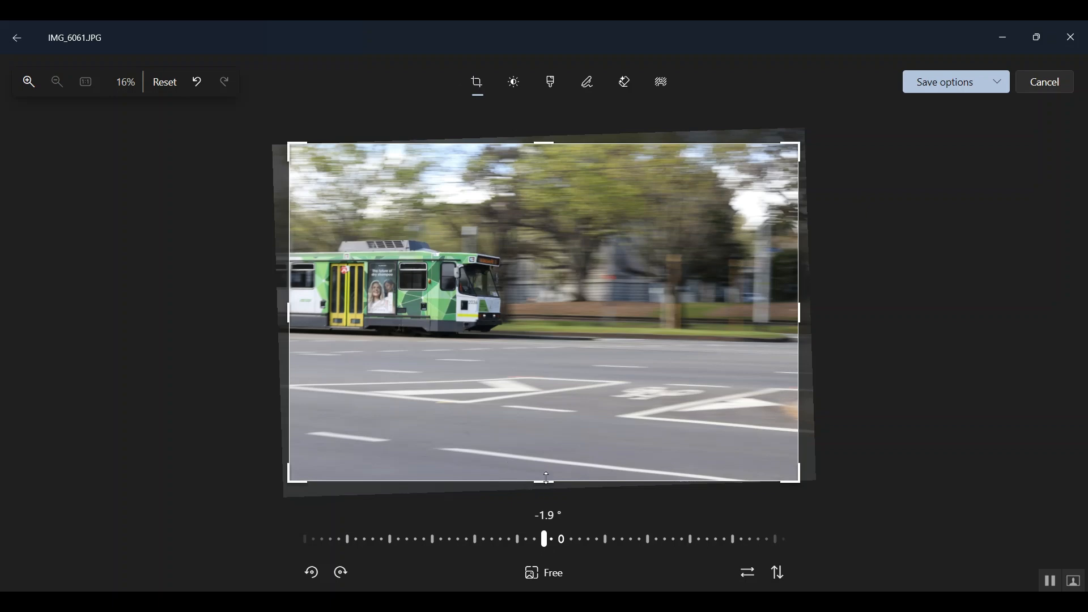
- Crop the photo with the Free aspect ratio, trimming the road below the tram, the trees above it and a strip off the right edge
click(554, 577)
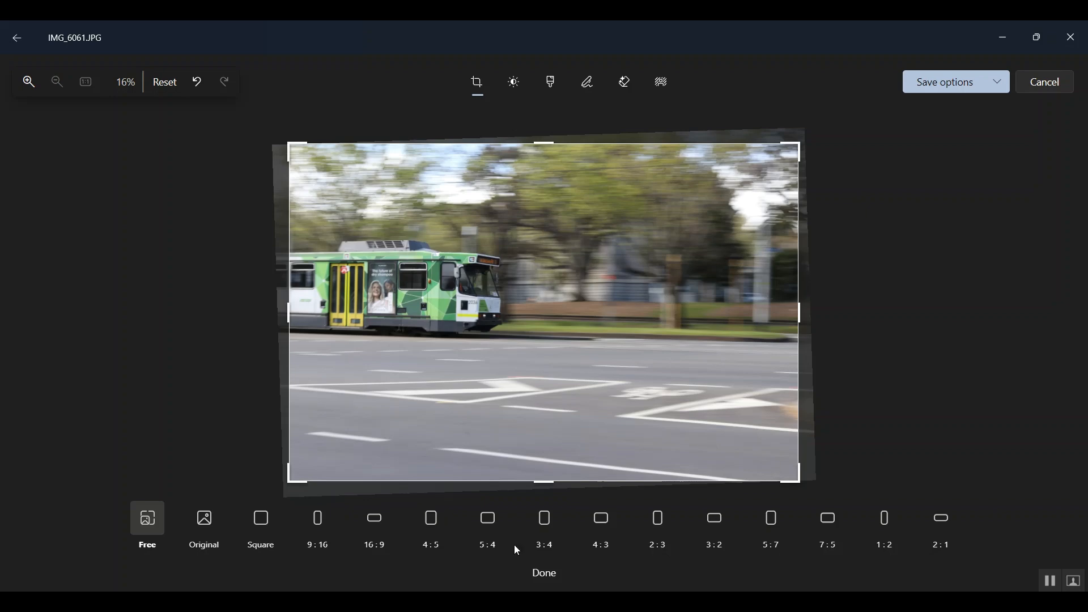
click(541, 574)
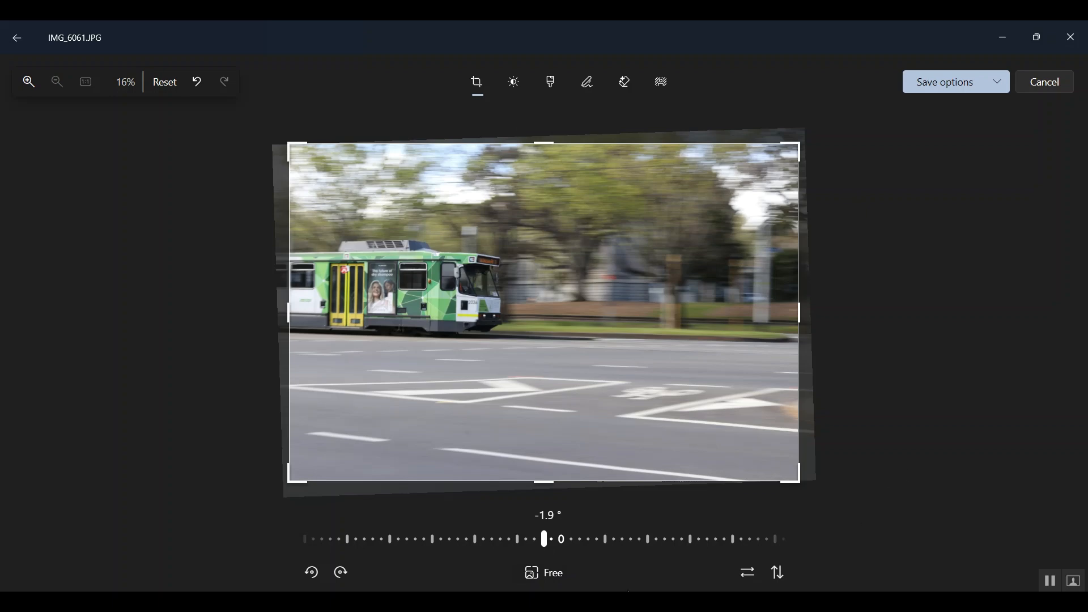
drag(550, 478, 557, 353)
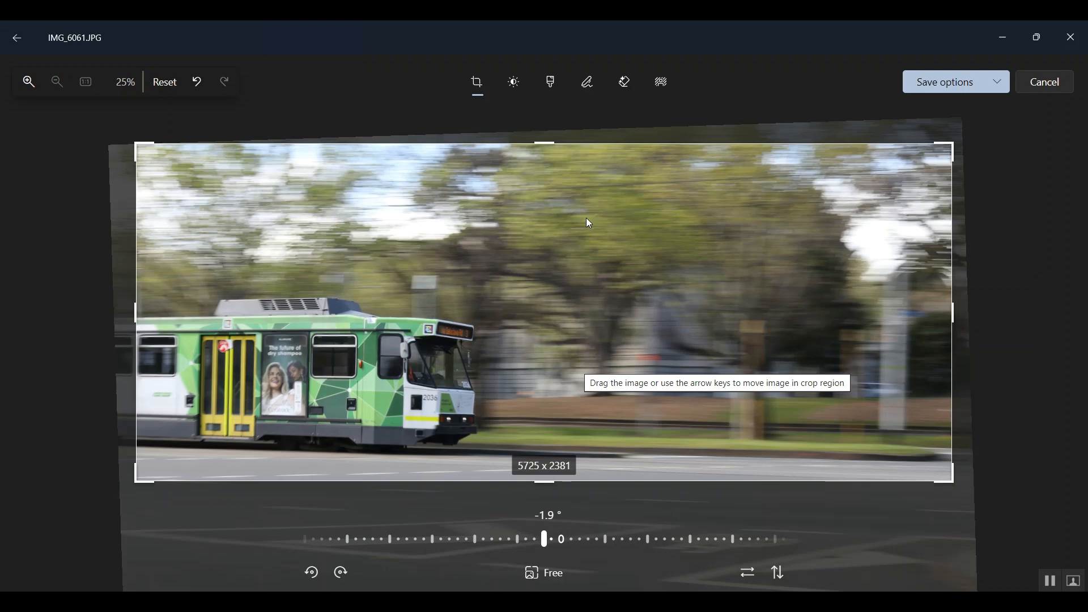
drag(552, 140, 527, 262)
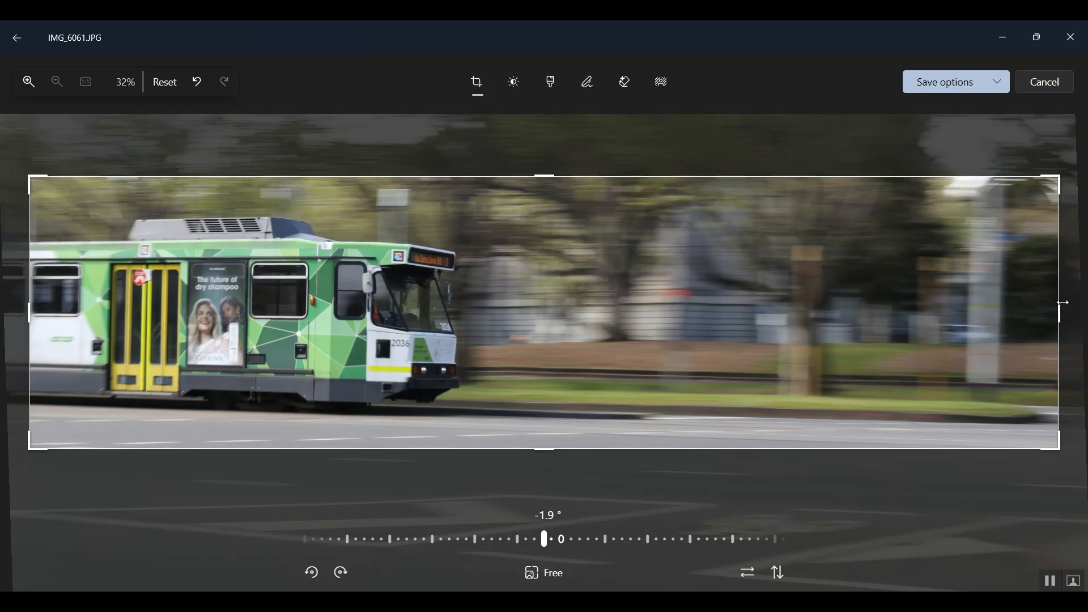
drag(1062, 312, 967, 308)
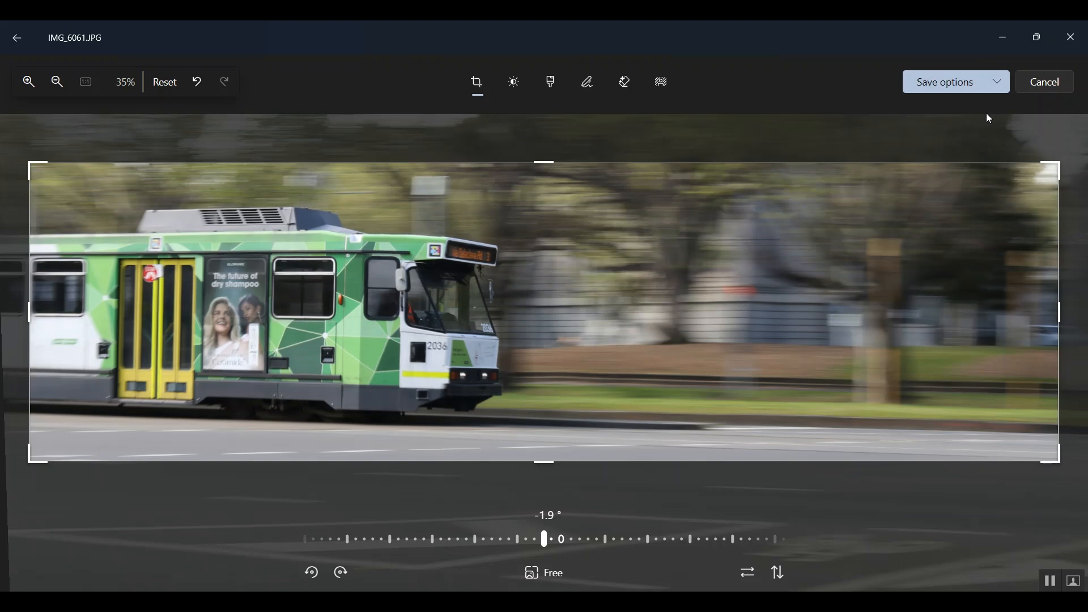
- Save the cropped tram photo as a copy, adding "ccopyed" to its file name
click(989, 89)
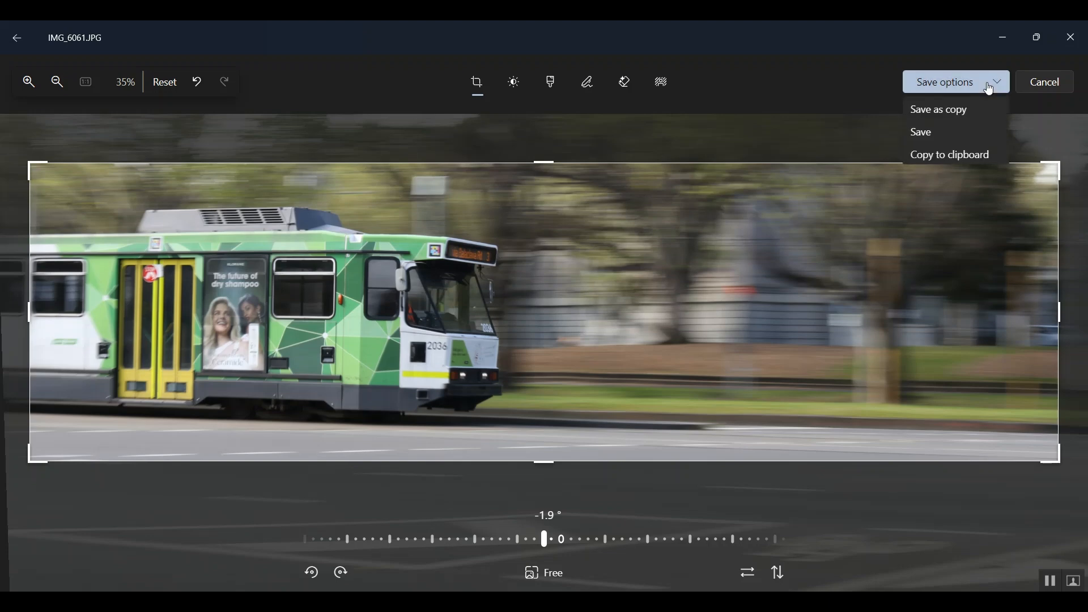
click(963, 112)
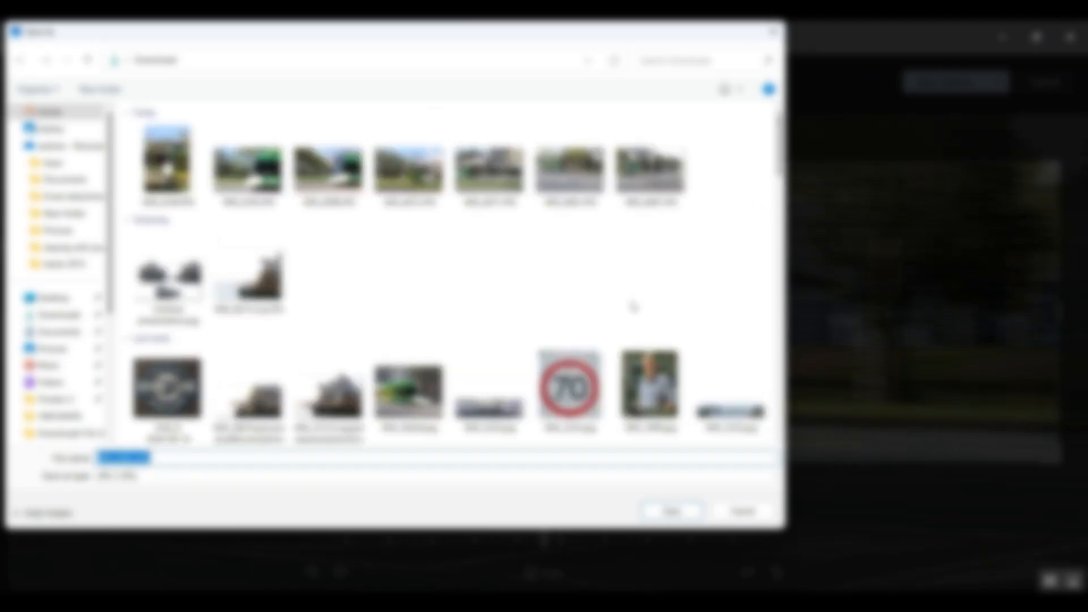
click(135, 457)
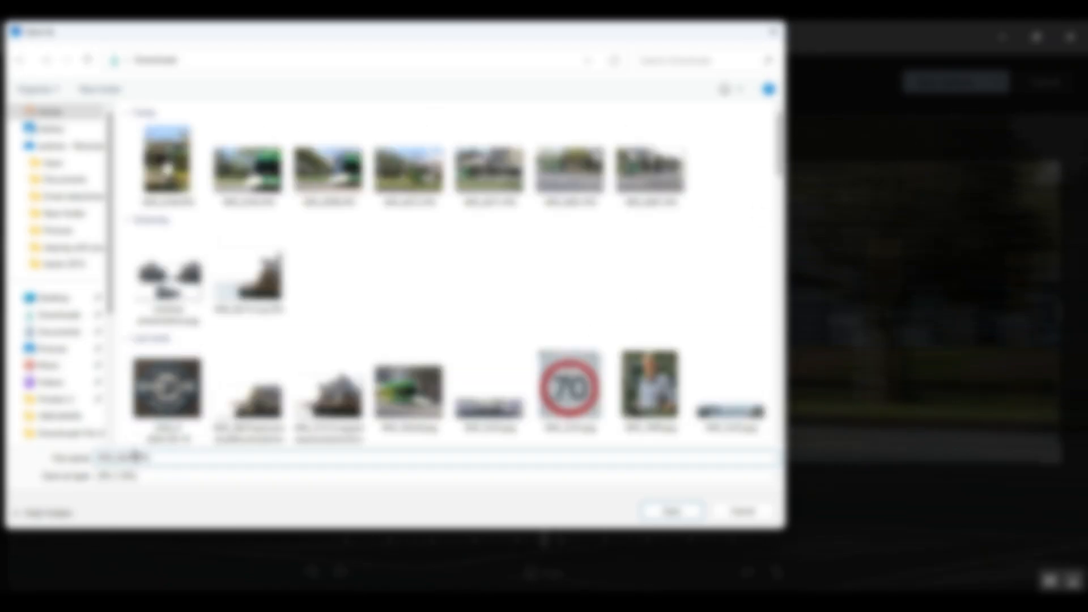
text(ccopyed)
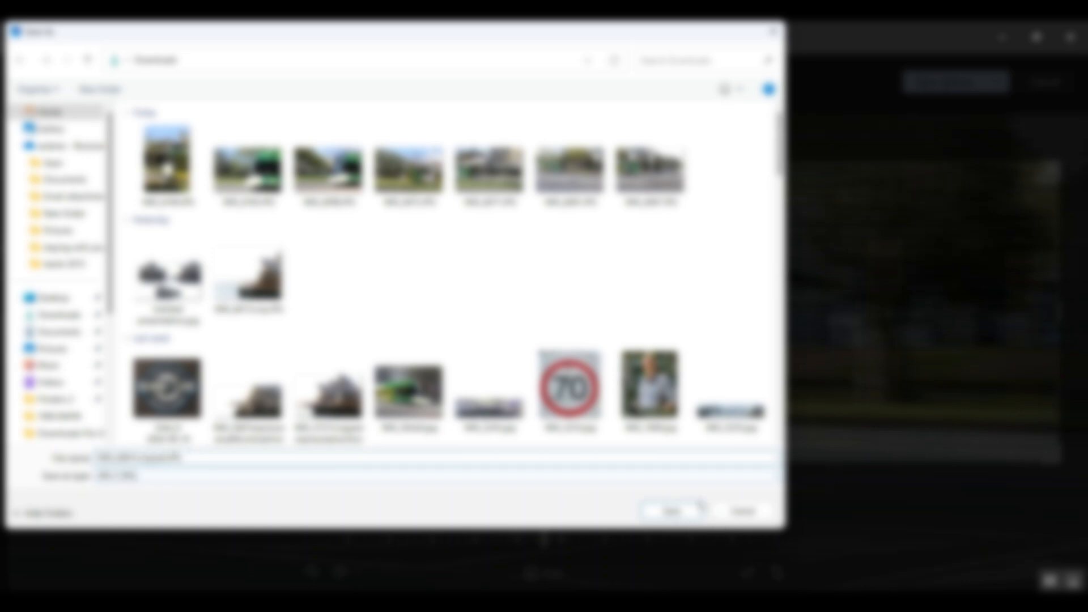
click(686, 507)
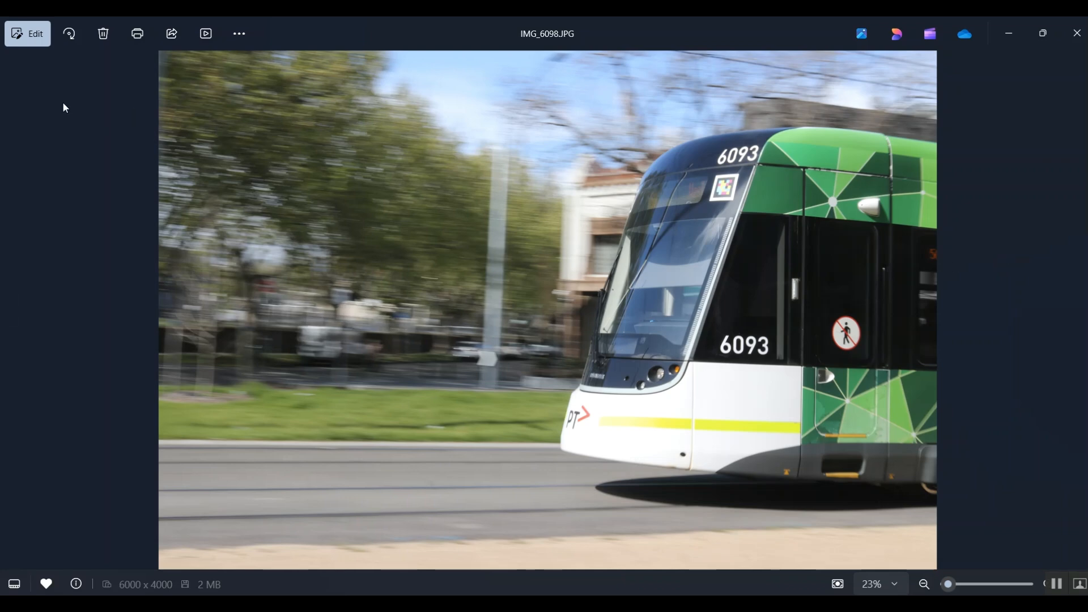
- Start editing IMG_6098.JPG, set its vignette to 100 and compare the result with the original photo
click(23, 33)
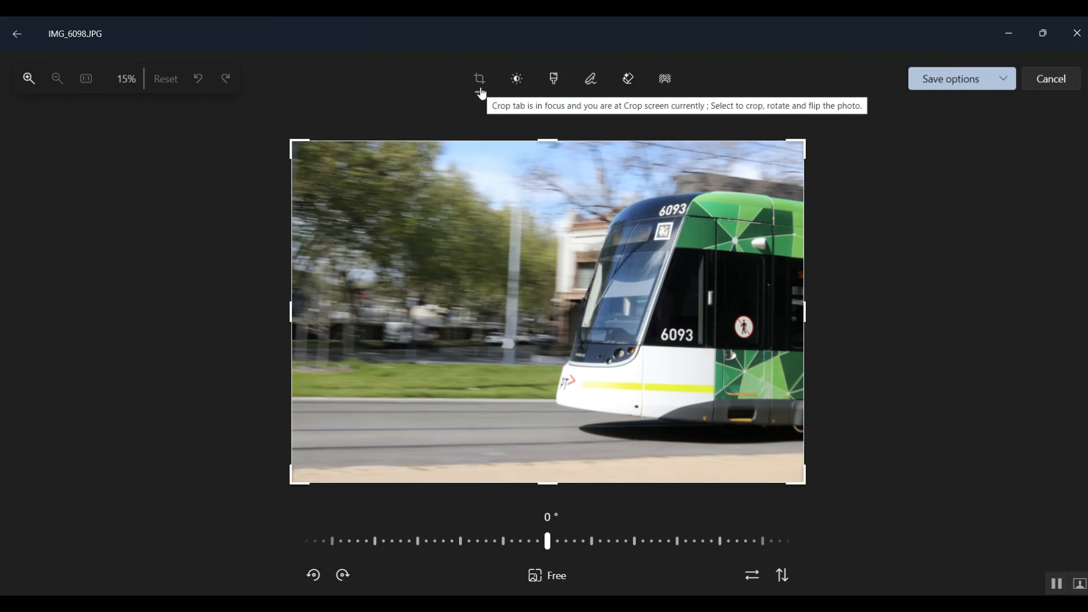
click(516, 88)
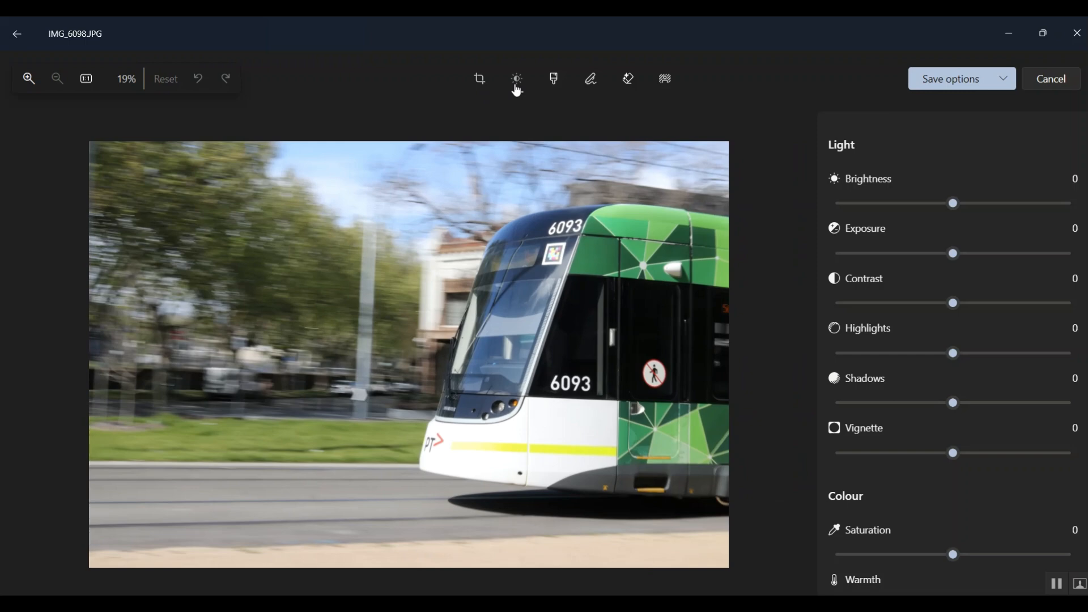
scroll(844, 147, down, 3)
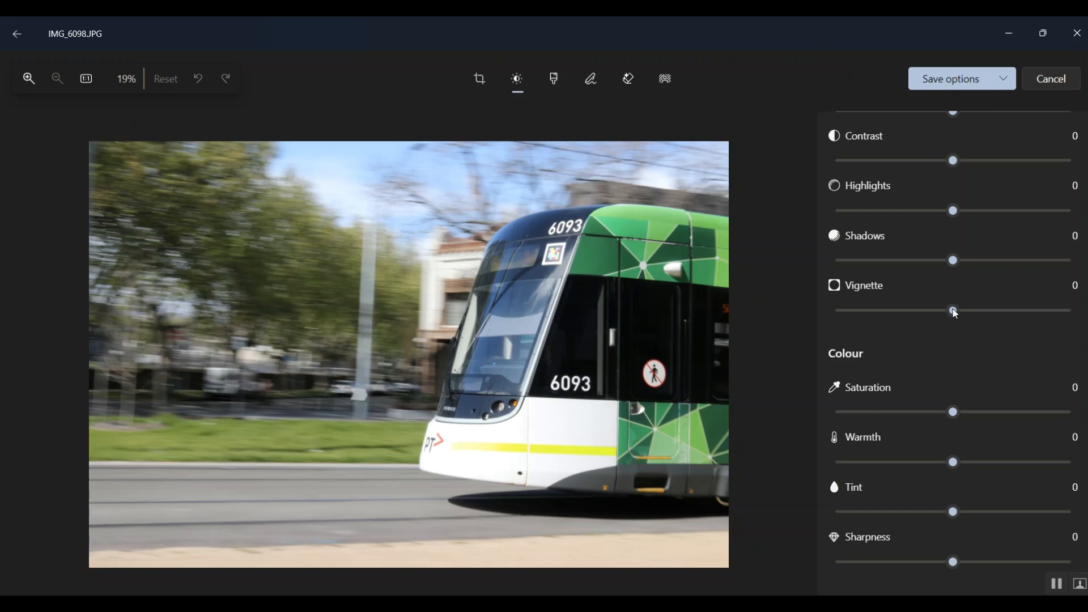
drag(955, 312, 1083, 315)
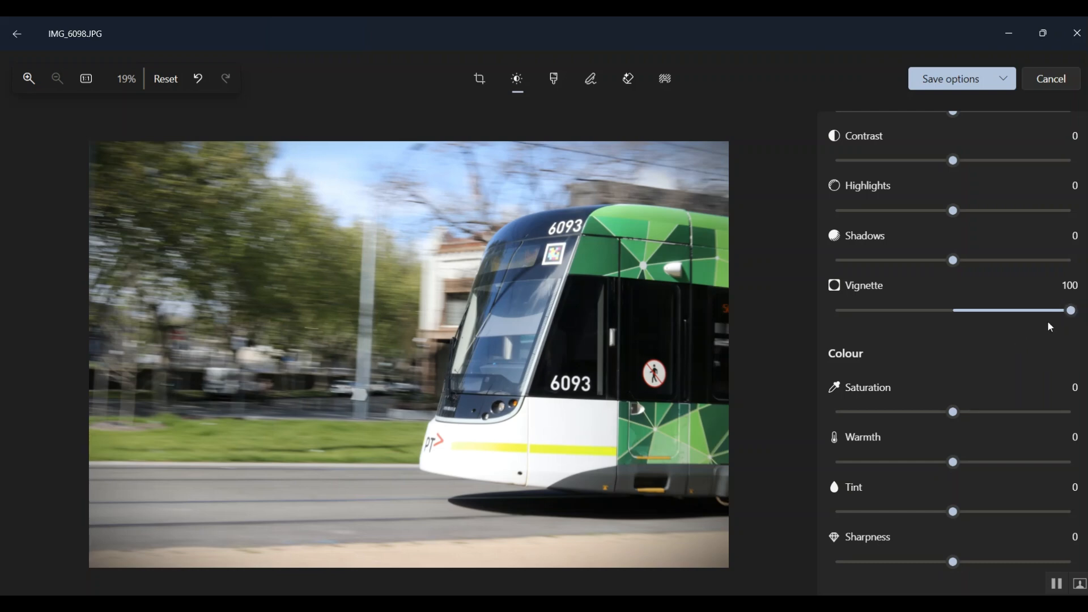
mouse_move(1070, 310)
mouse_down()
mouse_move(953, 311)
mouse_move(1079, 317)
mouse_up()
click(452, 313)
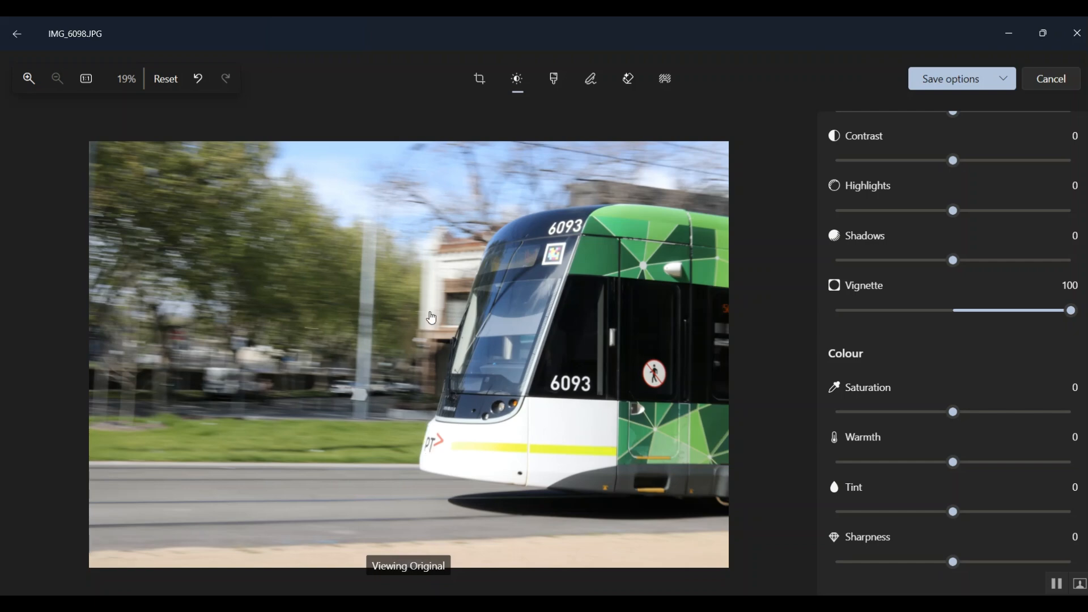
drag(431, 318, 431, 317)
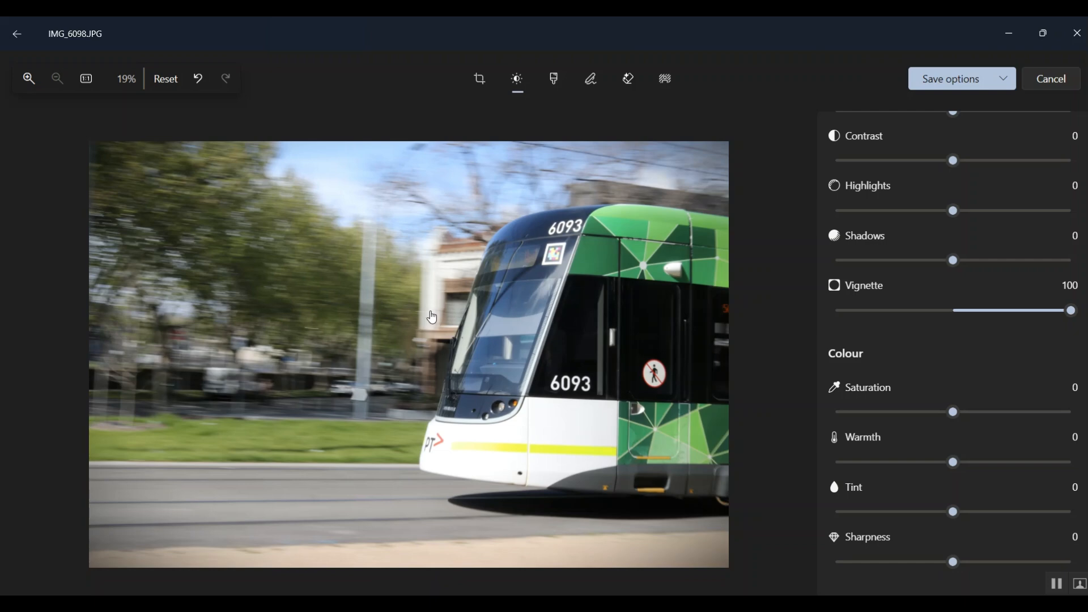
- Try a vignette of -100 on the tram photo and compare it with the original
drag(1070, 310, 799, 312)
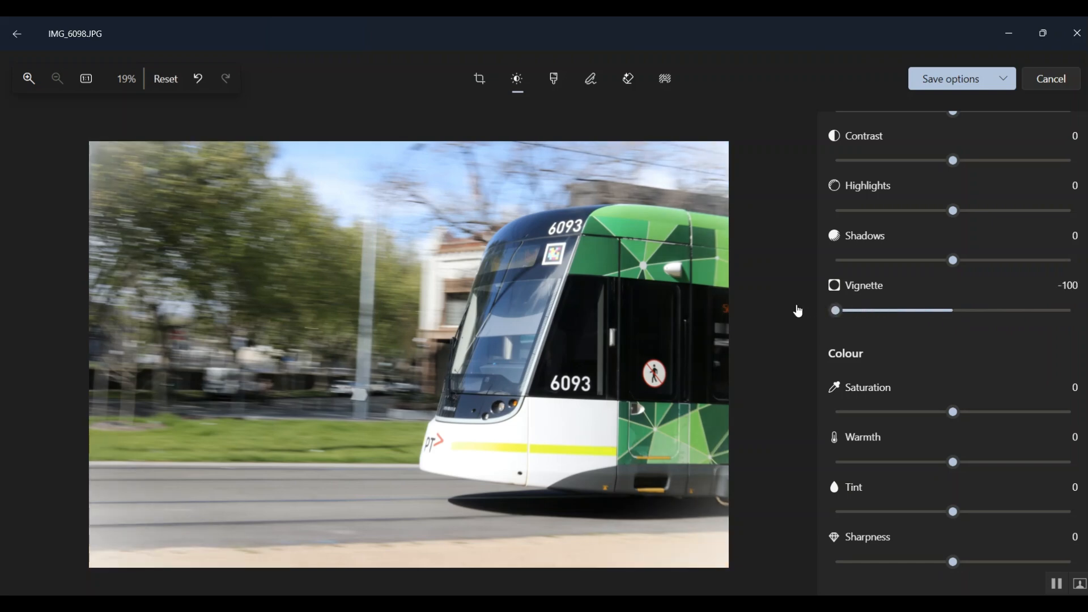
click(434, 315)
- Return the vignette to 100 and compare the darkened corners with the original photo again
drag(844, 309, 1070, 311)
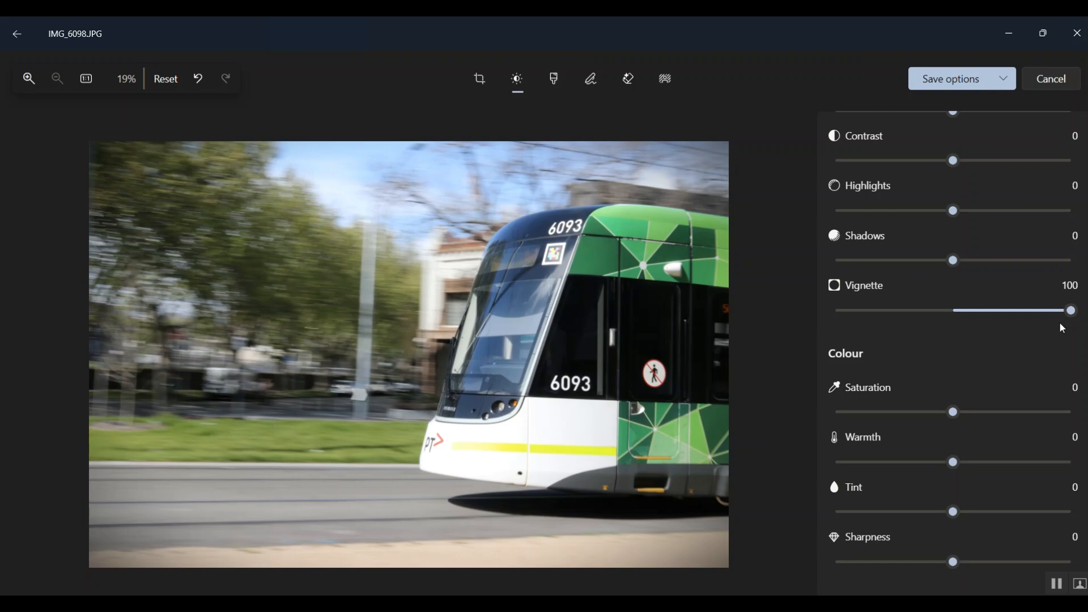
drag(1072, 310, 1072, 311)
click(551, 323)
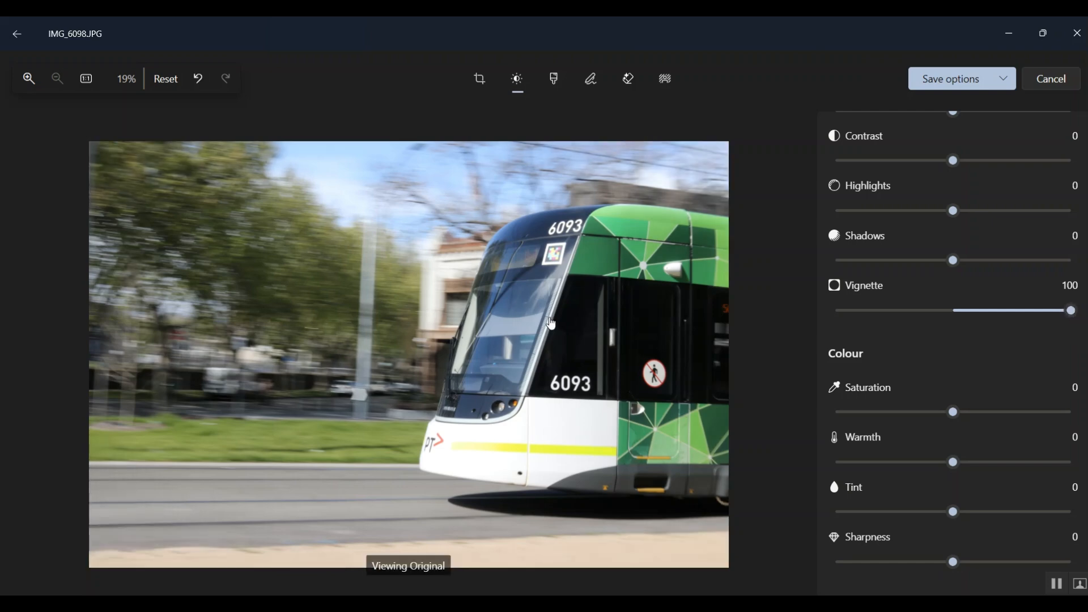
drag(550, 323, 550, 323)
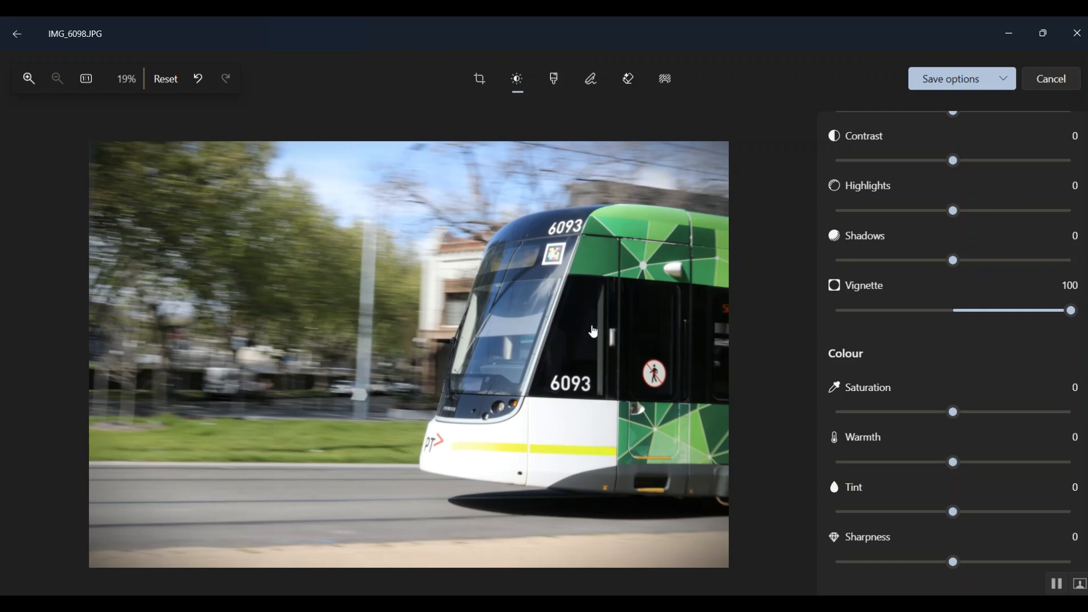
drag(593, 332, 593, 331)
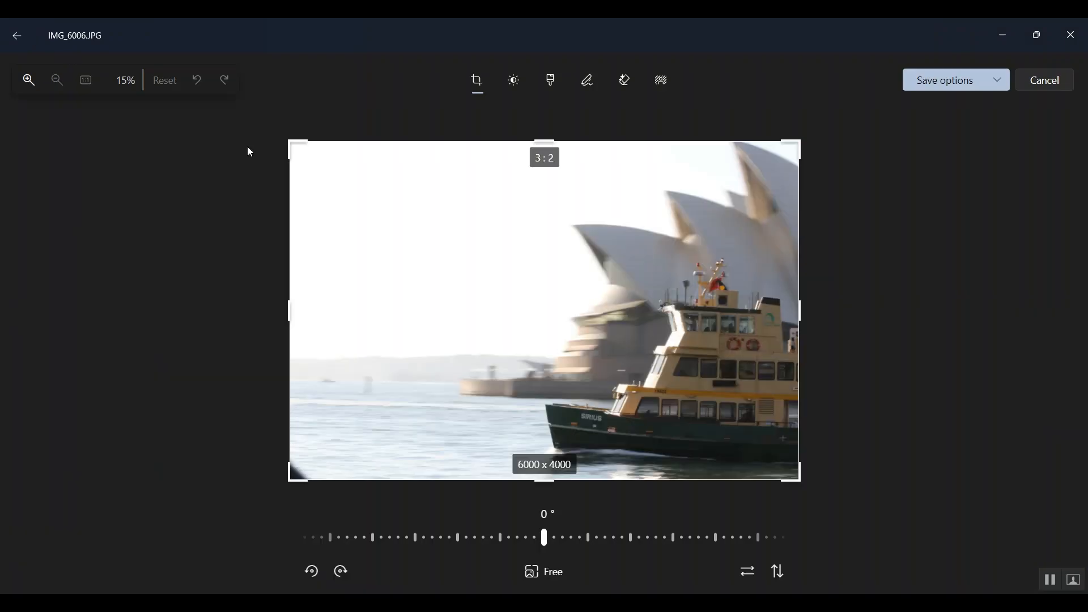
- Crop a thin strip off the bottom of the ferry photo IMG_6006.JPG to remove the dark corner
drag(544, 481, 543, 462)
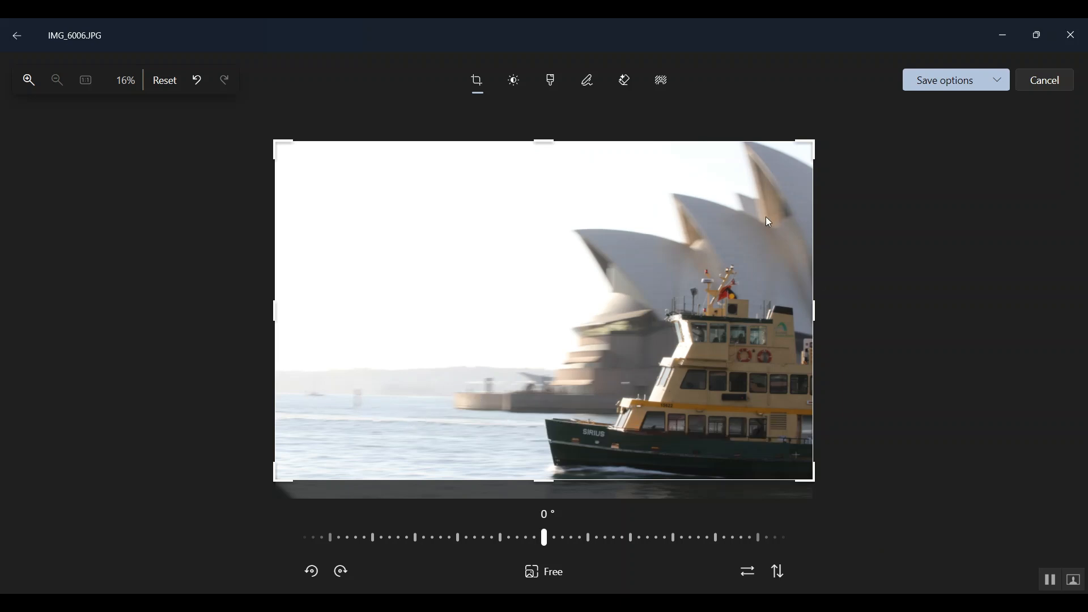
- Use Generative Erase with brush size 51 to remove the post in the water, the distant boat and the object at the pier's end
click(623, 85)
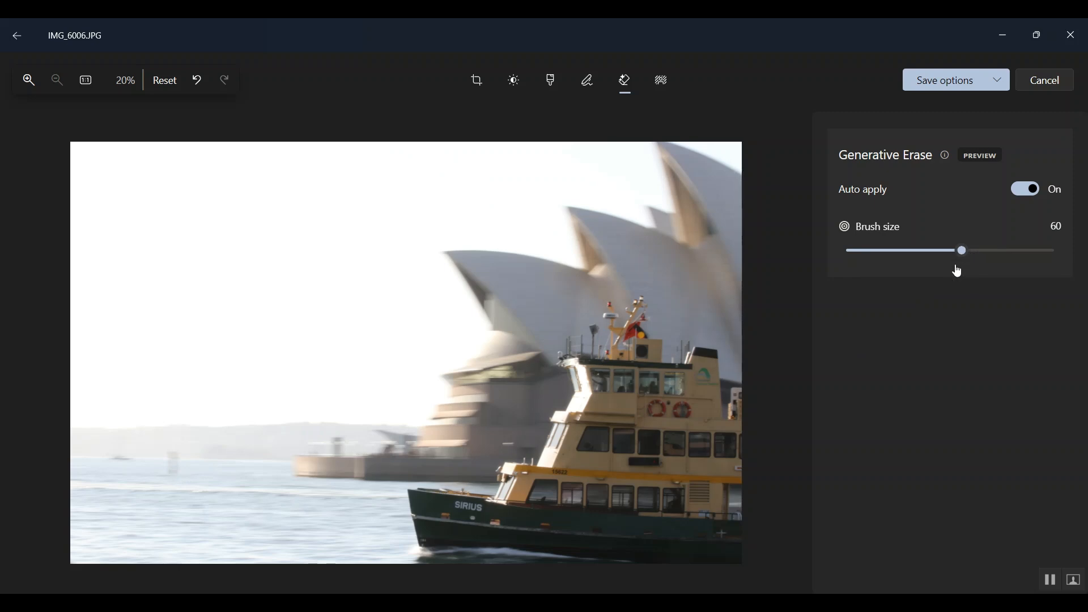
mouse_move(961, 253)
mouse_down()
mouse_move(850, 267)
mouse_move(1068, 256)
mouse_move(943, 259)
mouse_up()
click(176, 468)
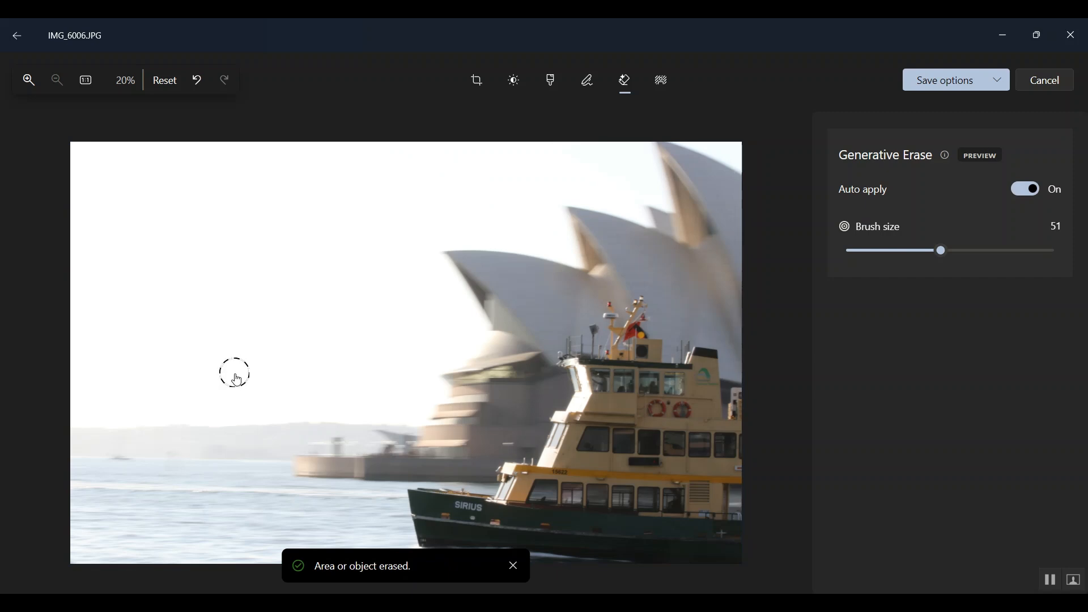
click(120, 459)
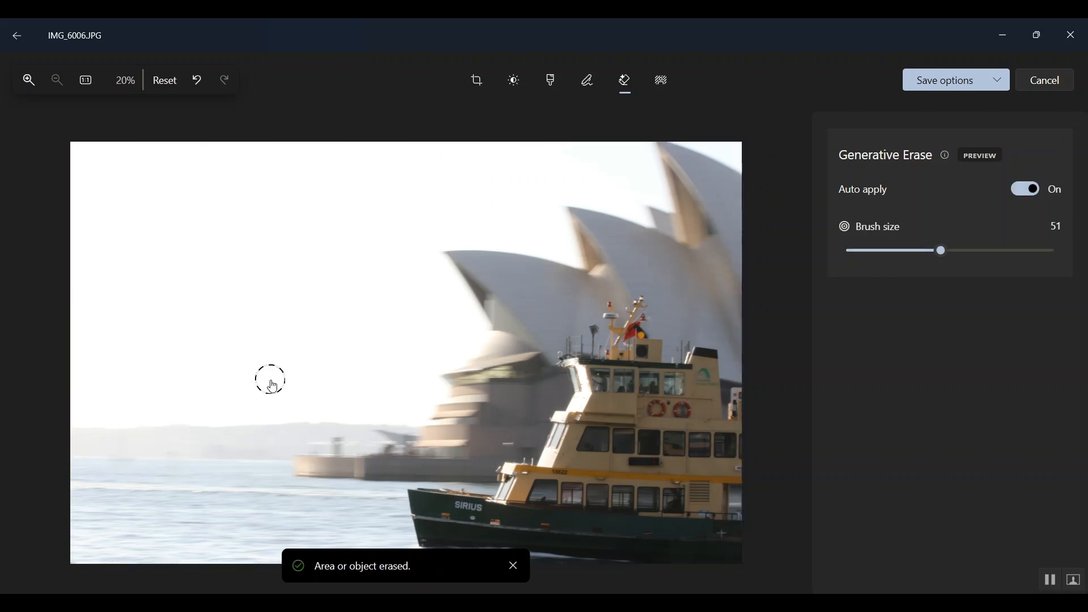
click(339, 444)
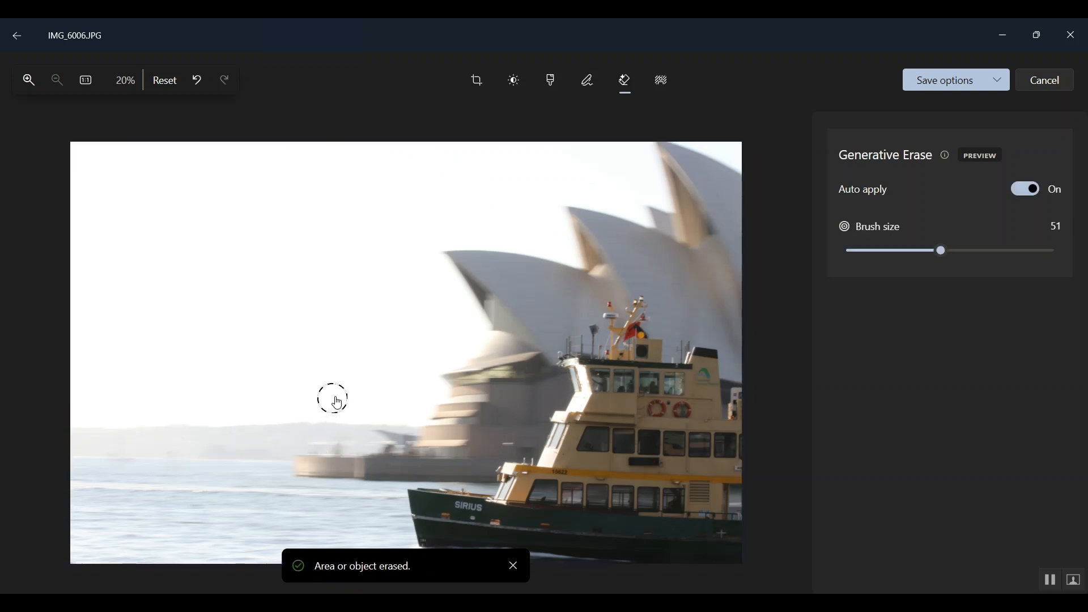
click(337, 452)
- Erase the leftover traces above the end of the pier, beside the blurred building, with repeated Generative Erase dabs
click(383, 442)
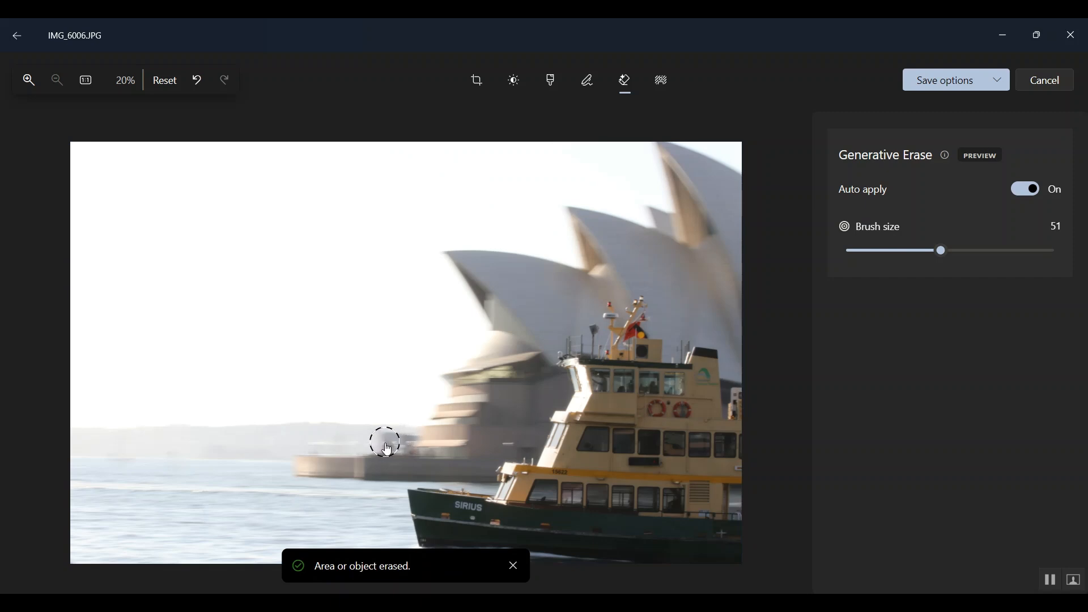
click(385, 442)
click(411, 443)
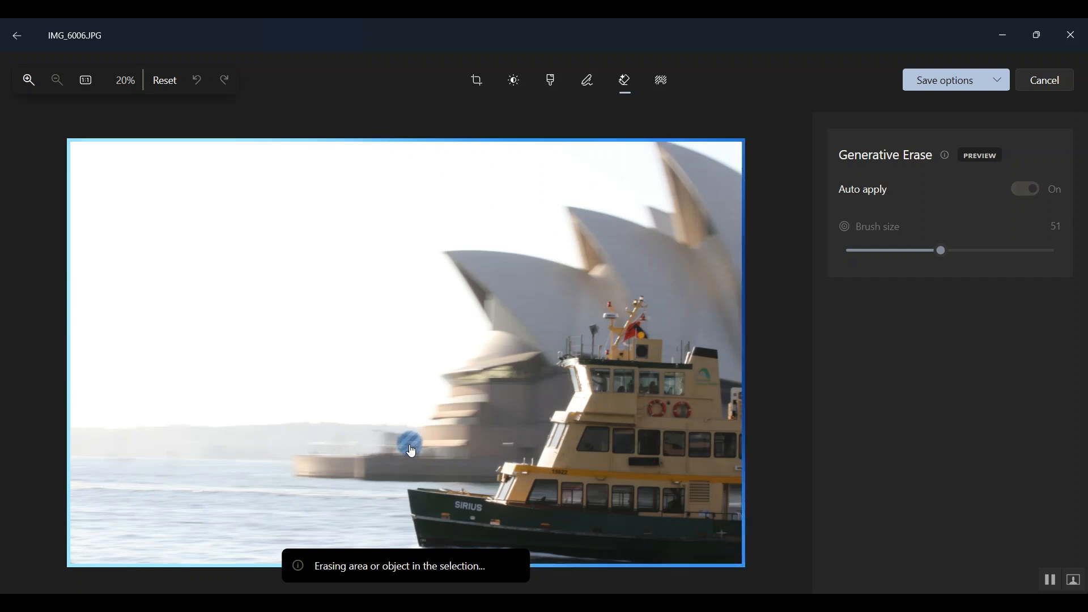
click(402, 441)
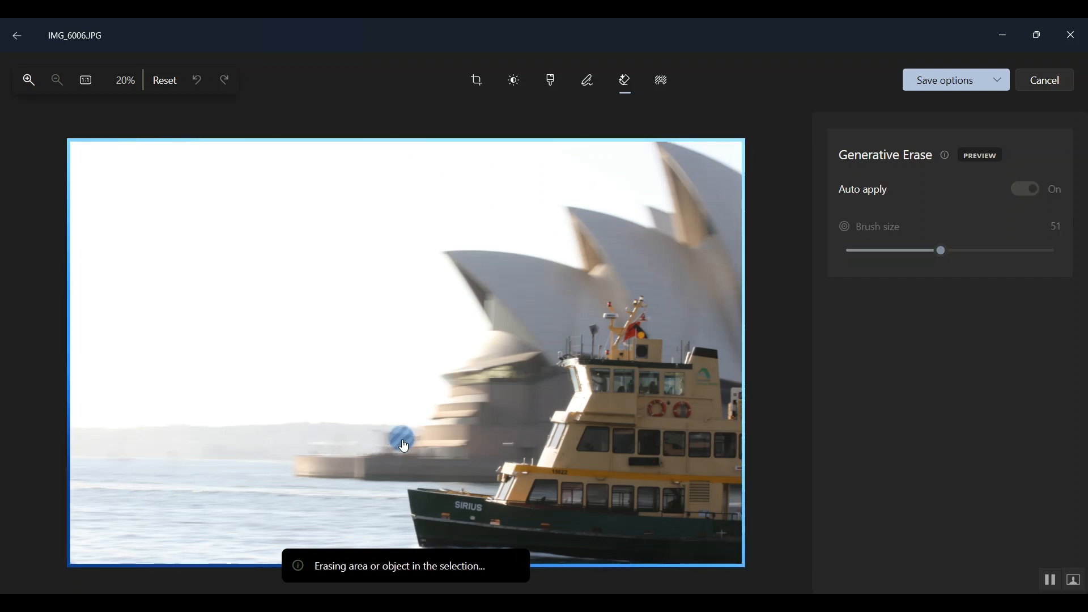
click(394, 439)
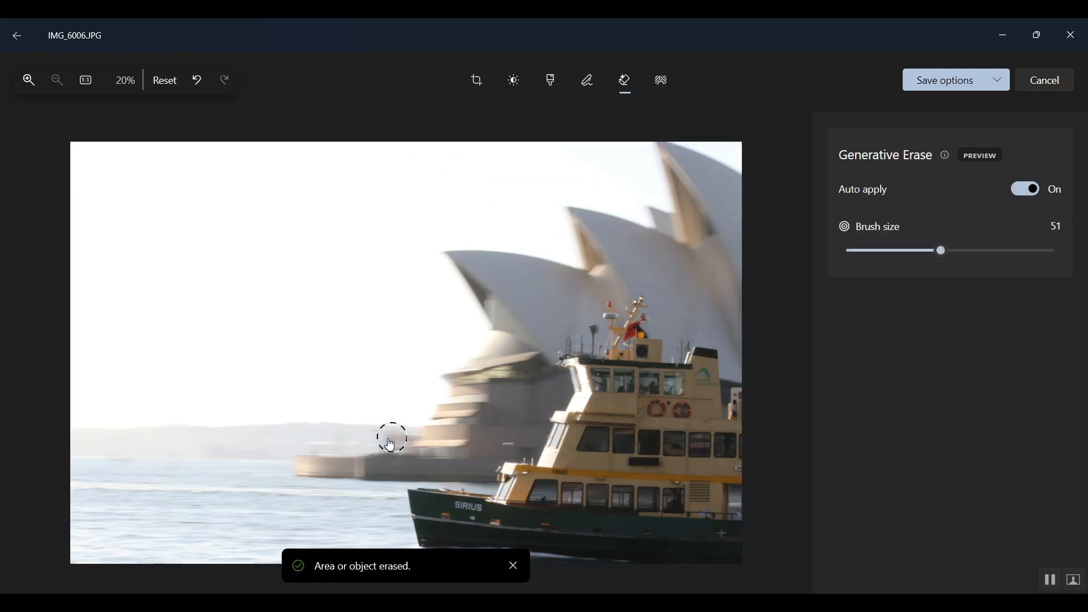
click(390, 443)
click(389, 452)
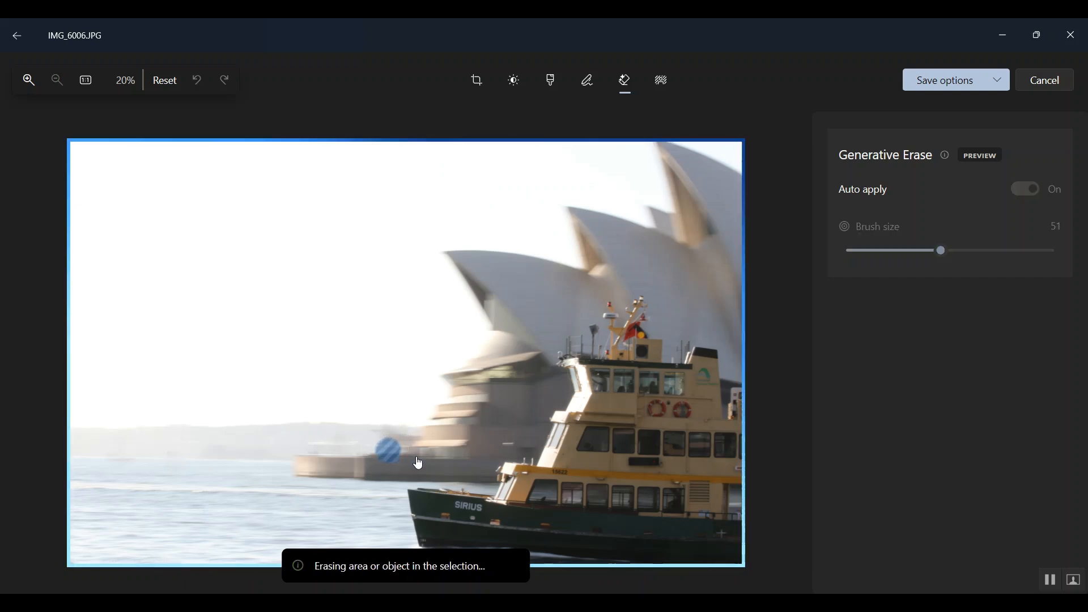
click(411, 448)
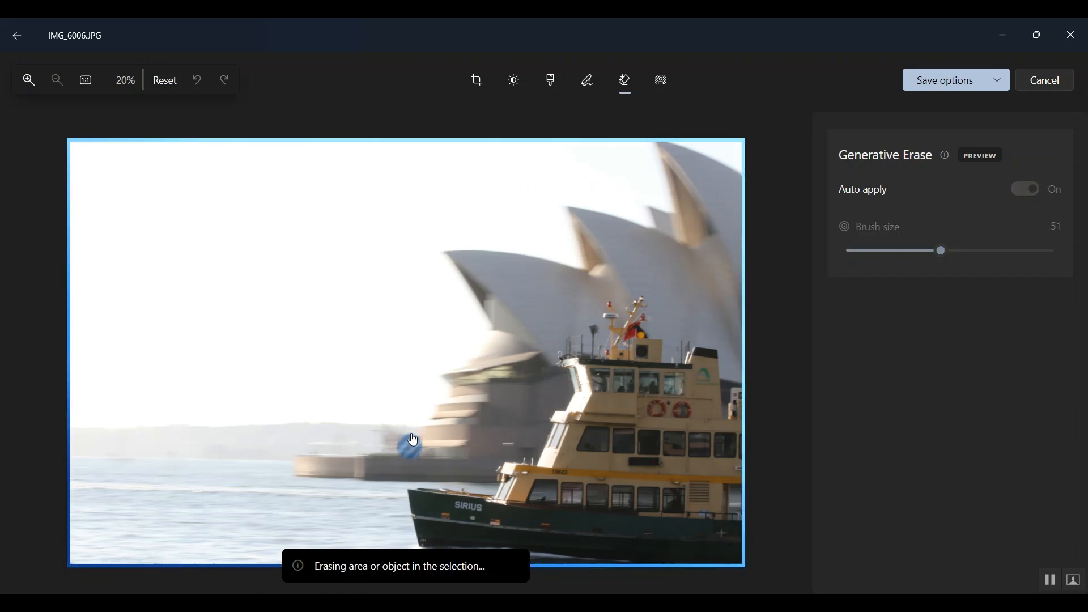
click(411, 432)
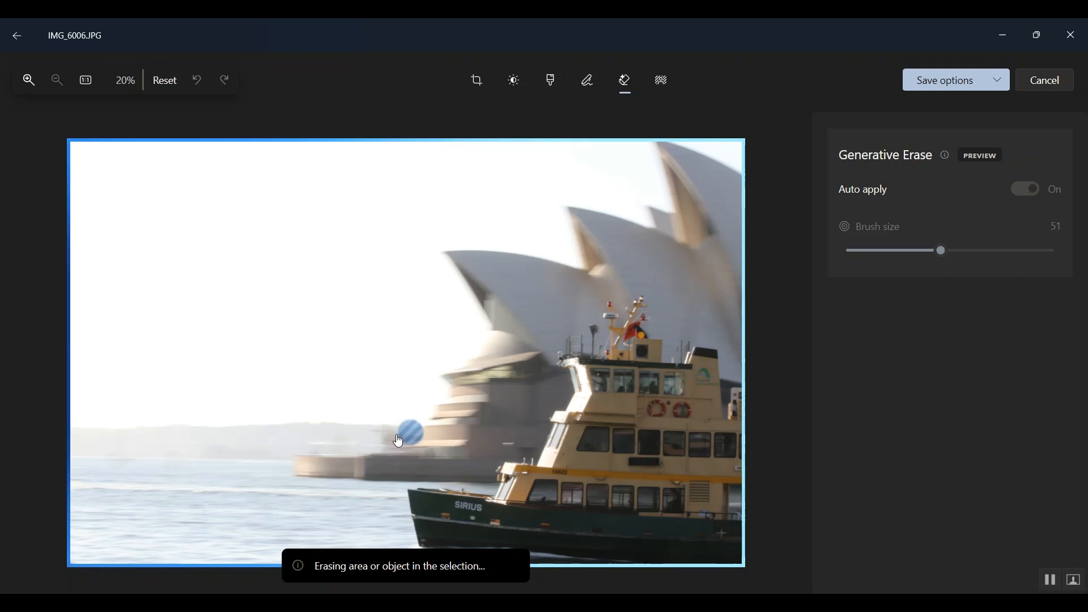
click(395, 433)
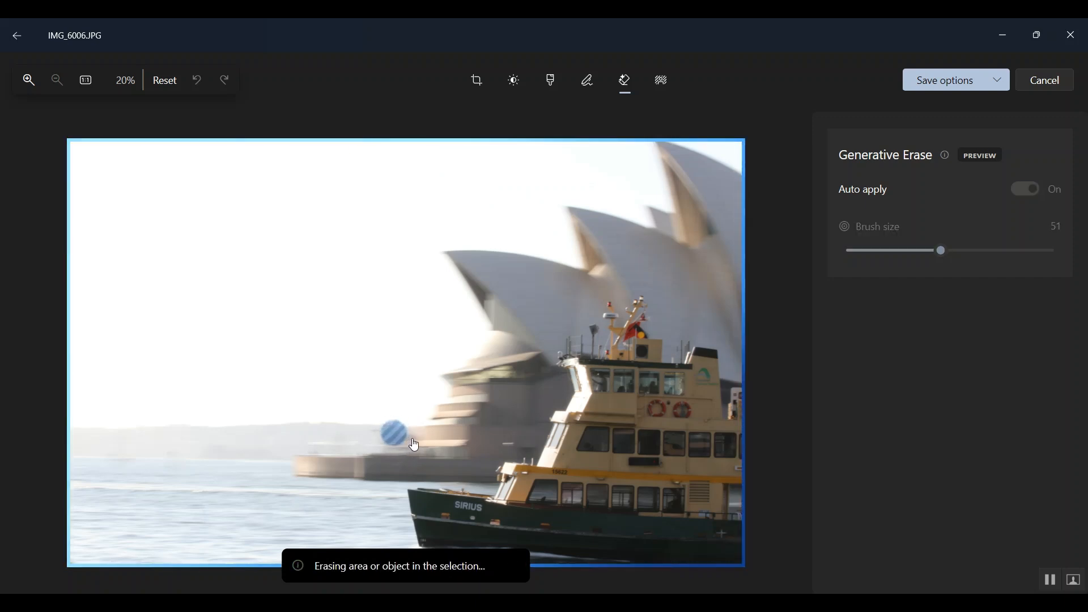
click(412, 437)
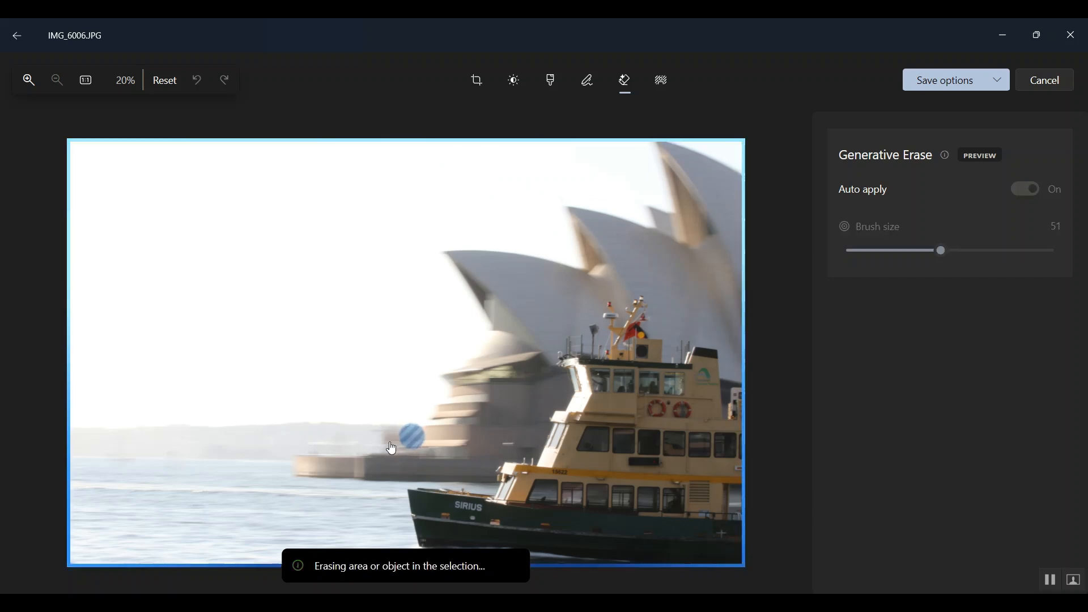
click(390, 440)
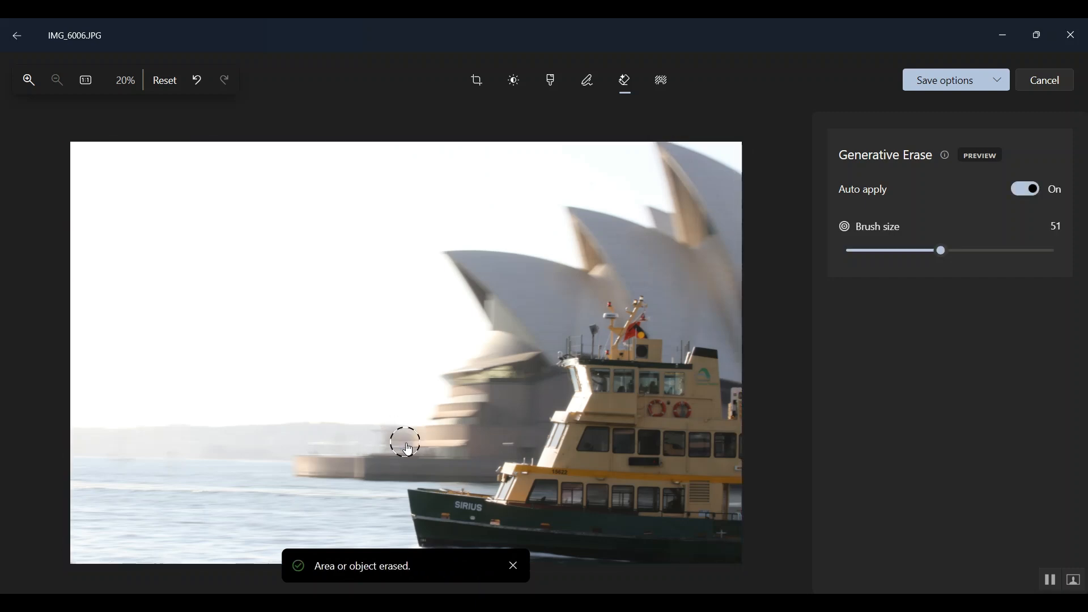
click(409, 443)
click(387, 438)
click(386, 430)
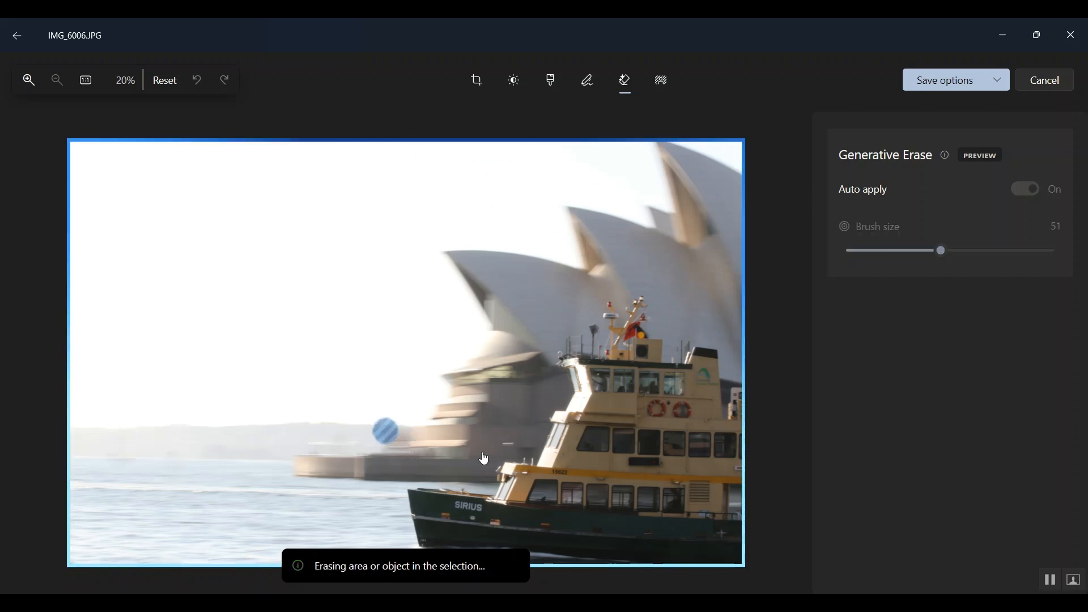
click(432, 451)
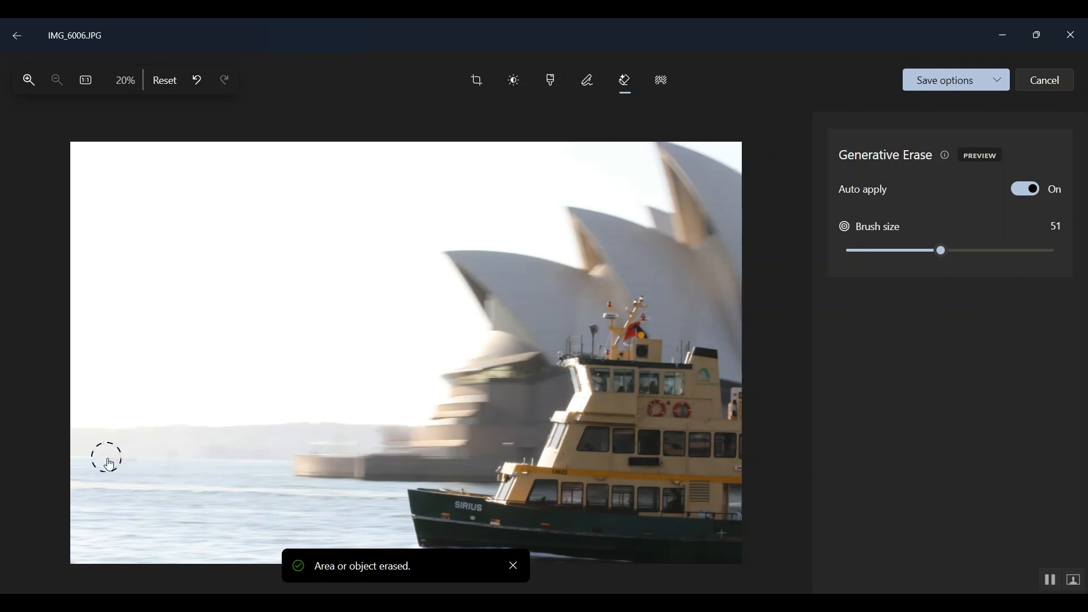
- Erase marks along the waterline at the photo's far left, and leave the ferry photo without saving the changes
click(173, 465)
click(123, 462)
click(358, 371)
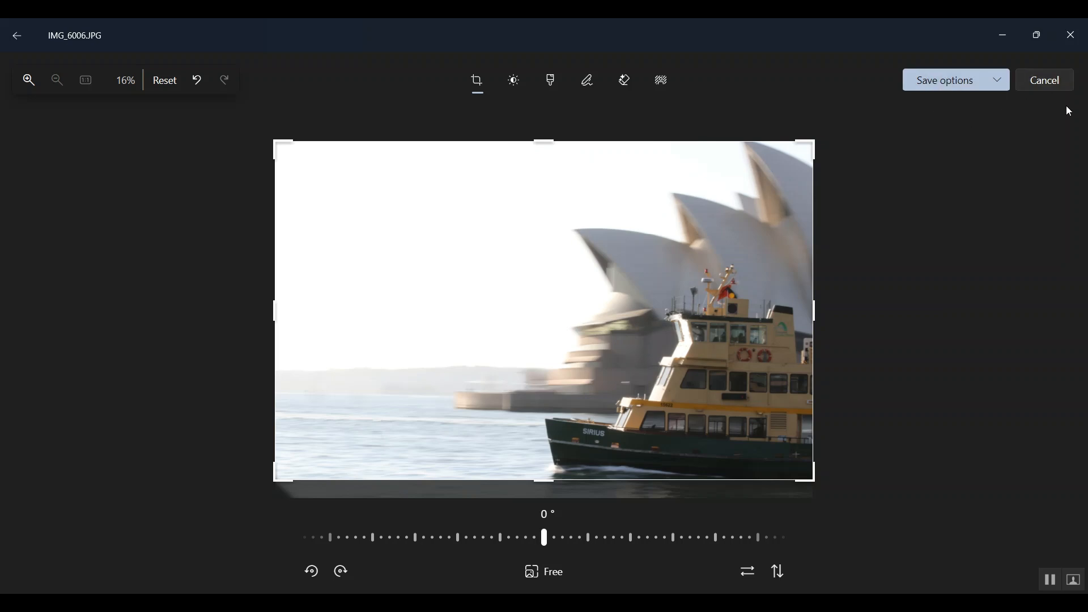
click(1042, 85)
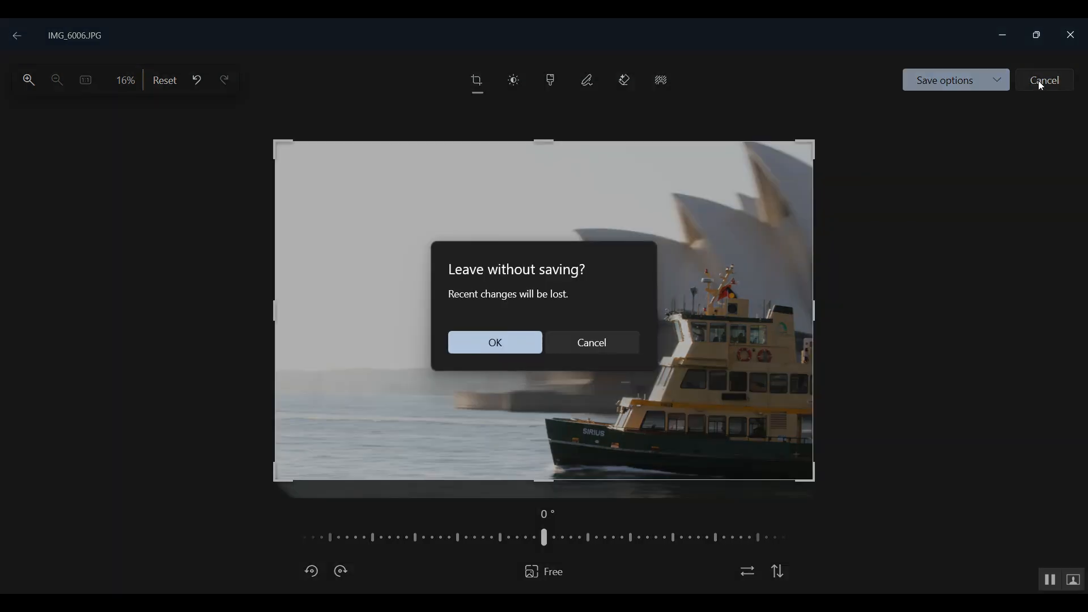
click(478, 351)
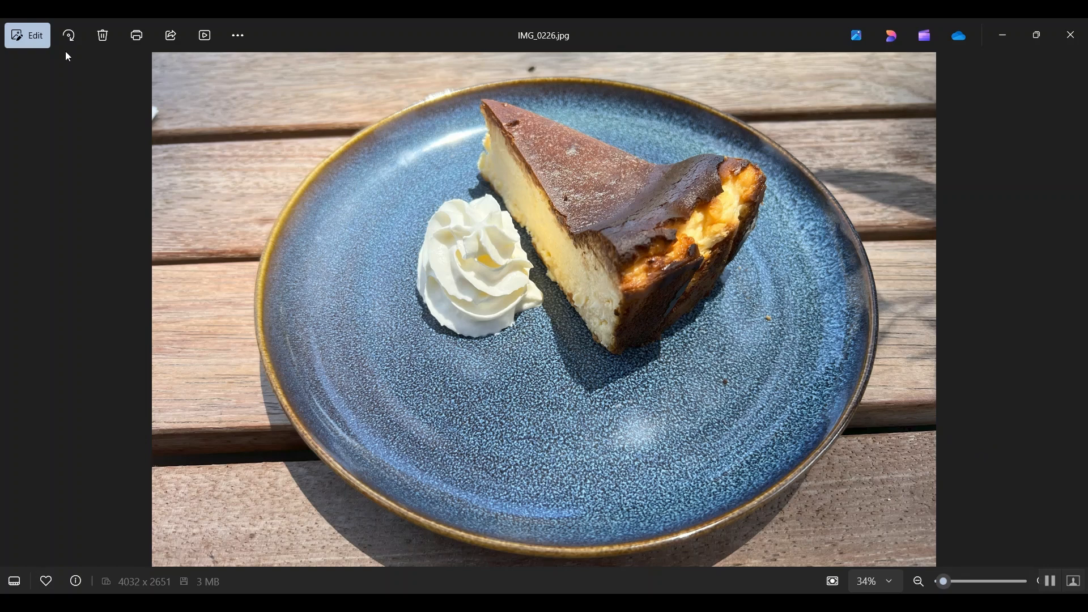
- Open IMG_0226.jpg for editing and blur the background around the cake plate with a blur intensity of 100
click(39, 40)
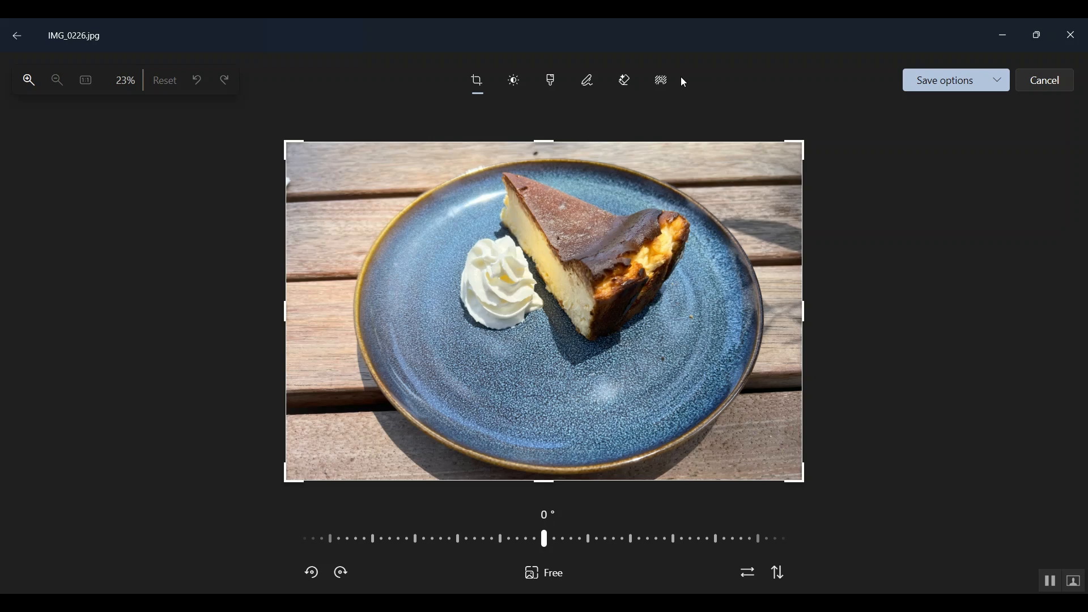
click(662, 81)
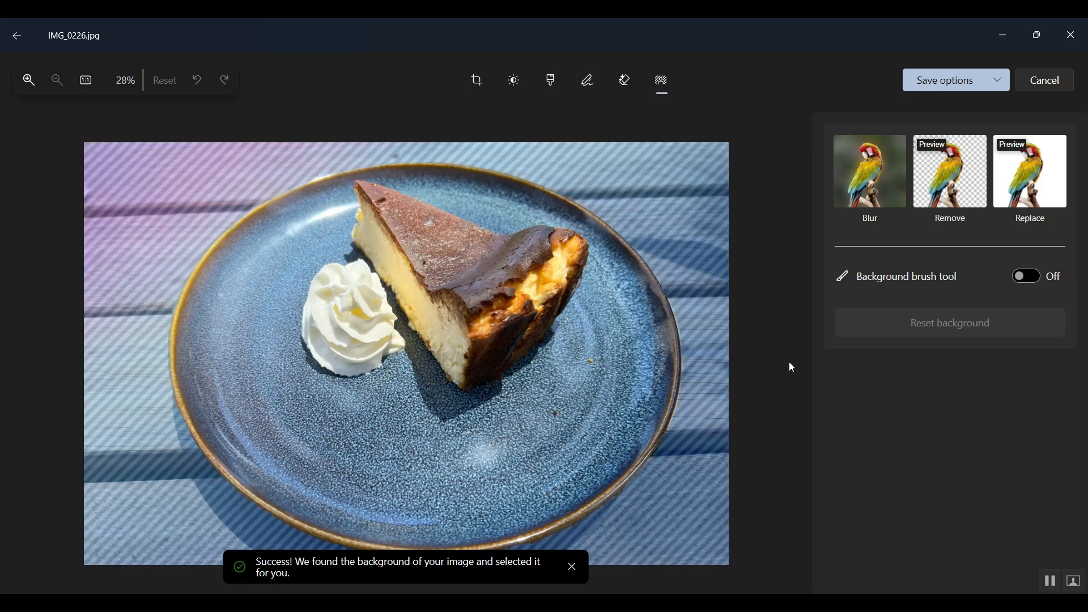
click(879, 185)
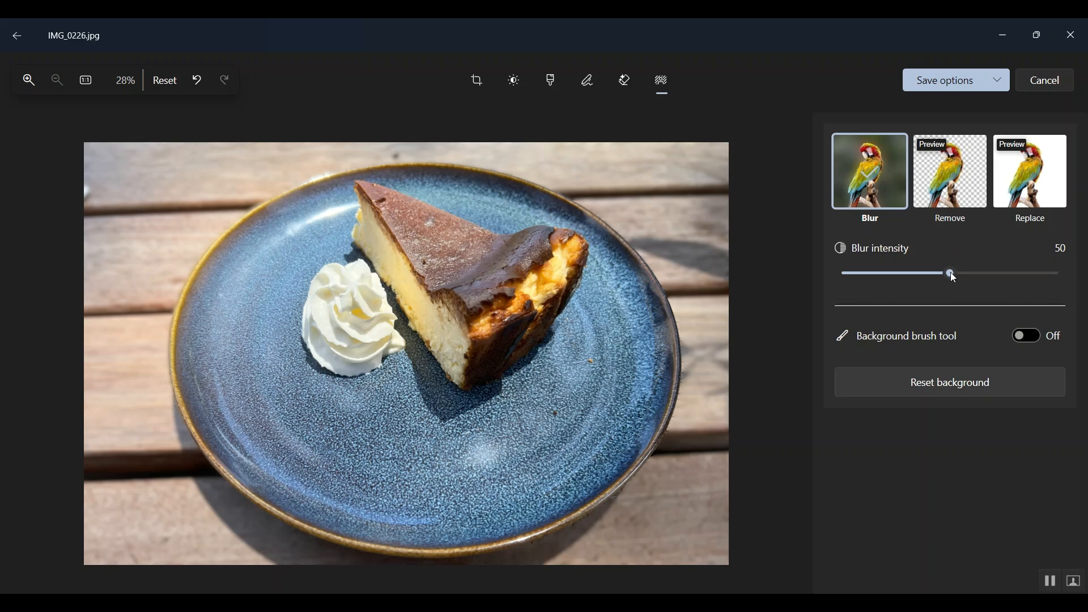
drag(952, 274, 967, 274)
drag(1051, 273, 1069, 274)
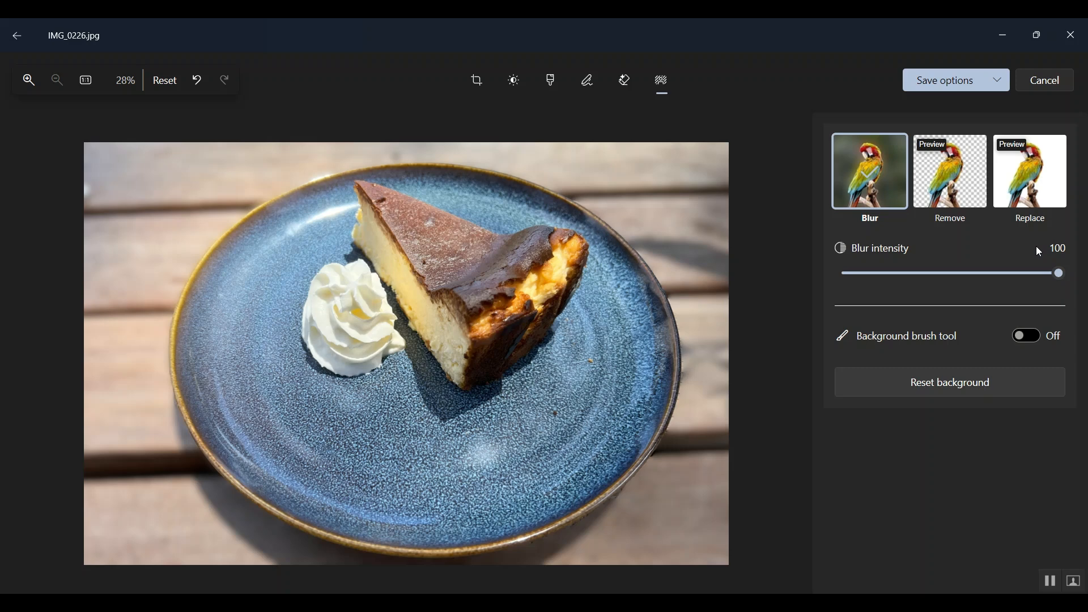
- Save the background-blurred cake photo as a copy under an edited file name
click(955, 84)
click(950, 113)
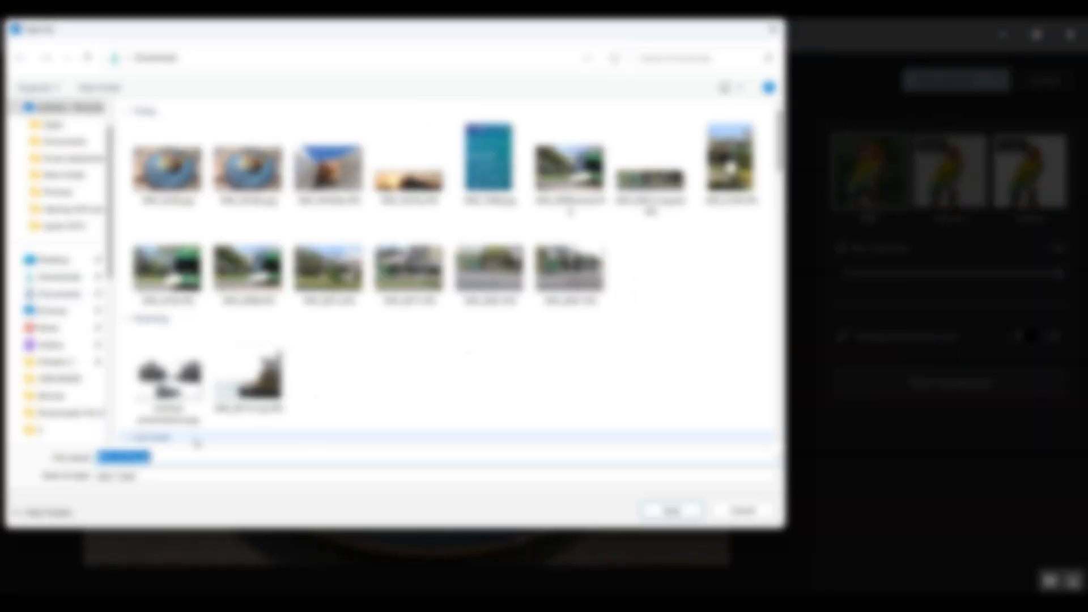
click(133, 458)
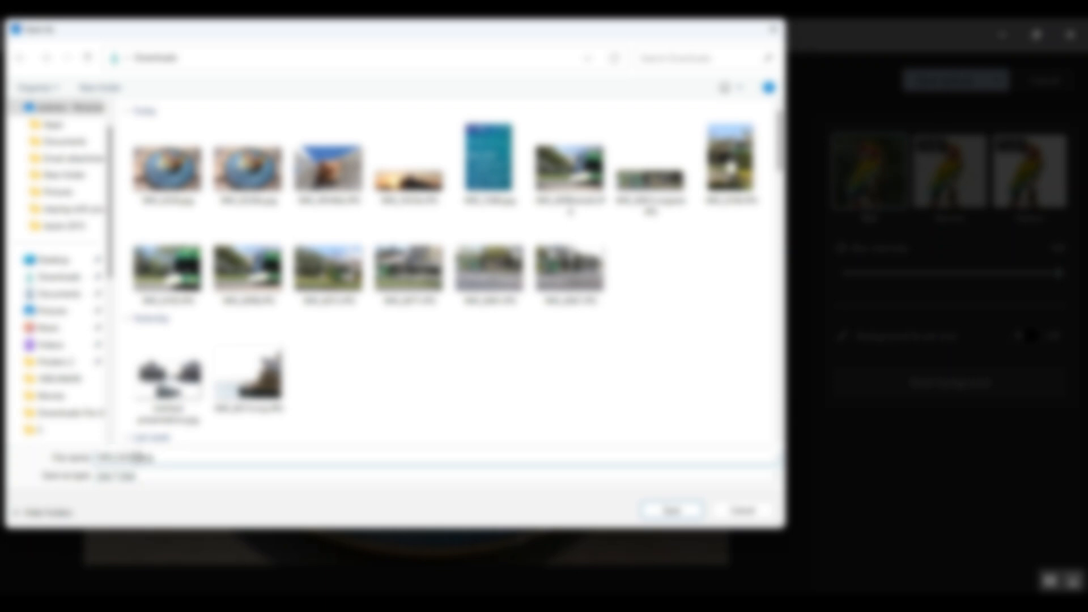
click(669, 509)
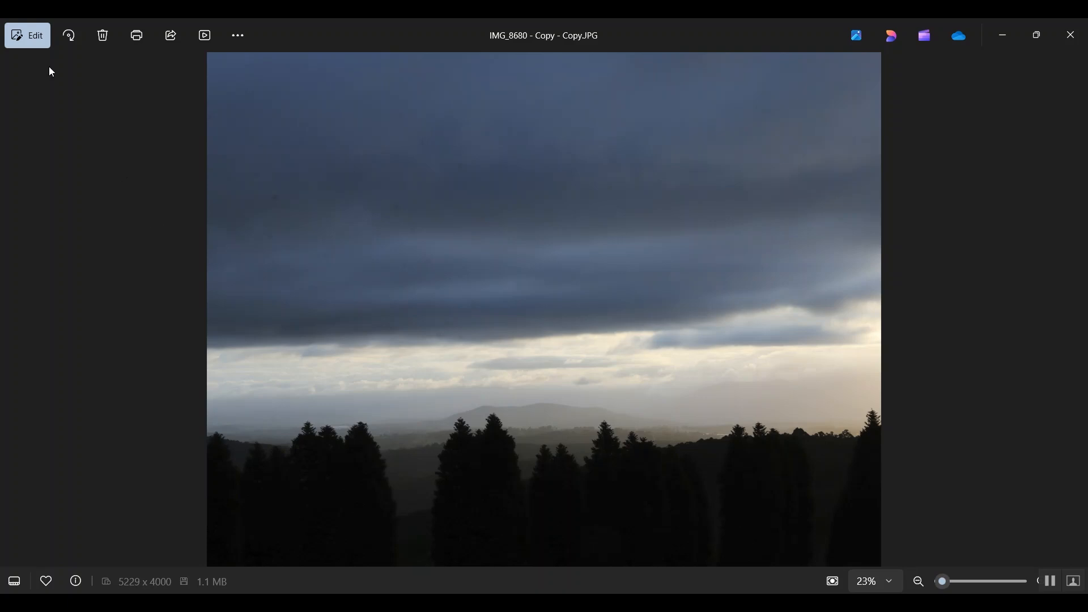
- Open IMG_8680 - Copy - Copy.JPG for editing, set the saturation to 83 and compare the colours with the original photo
click(31, 35)
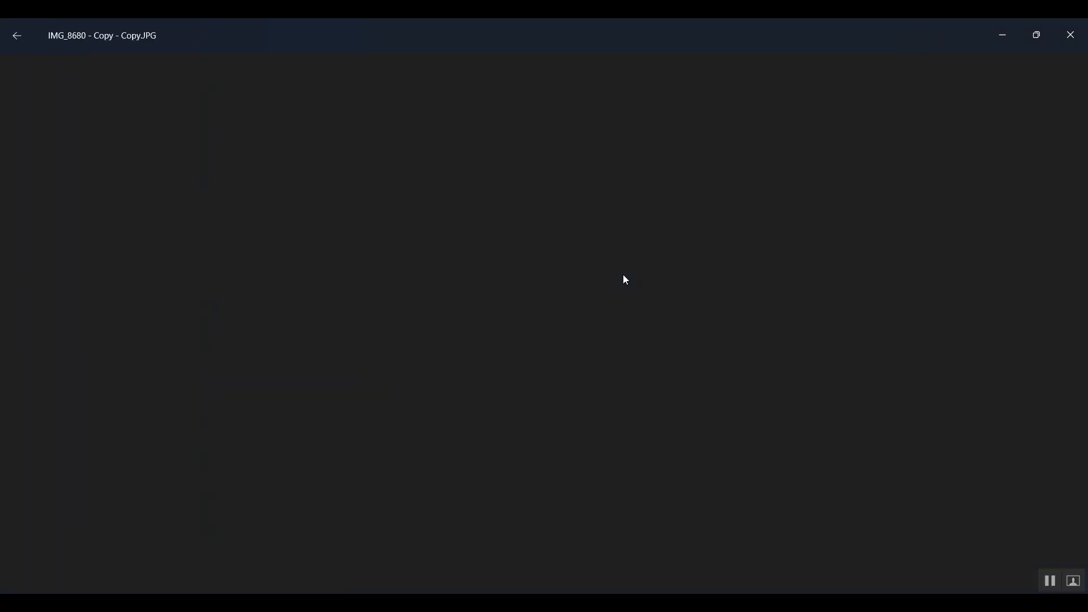
click(515, 82)
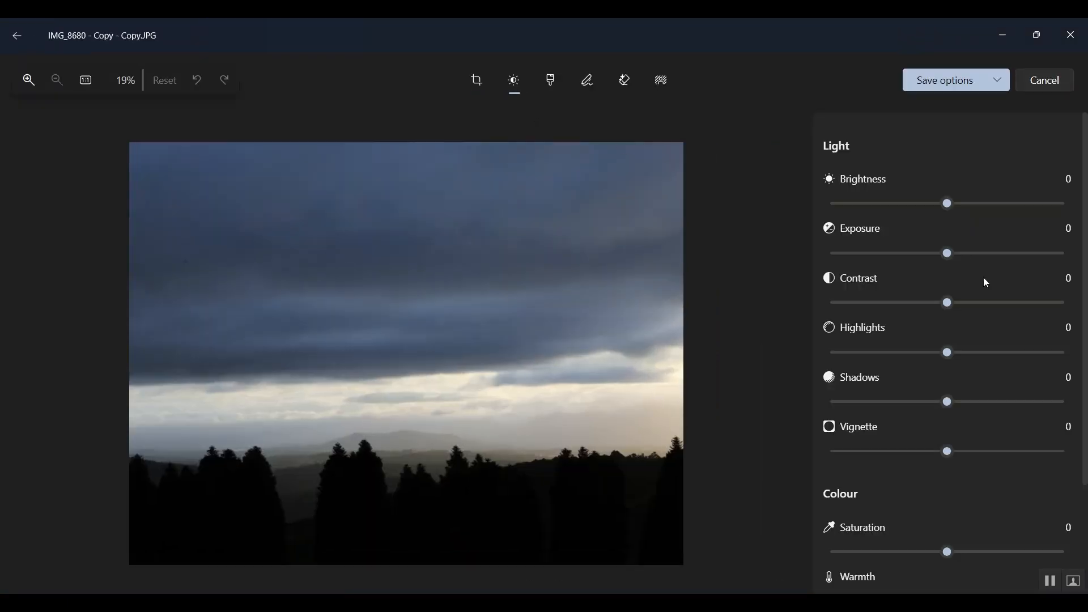
scroll(1017, 332, down, 3)
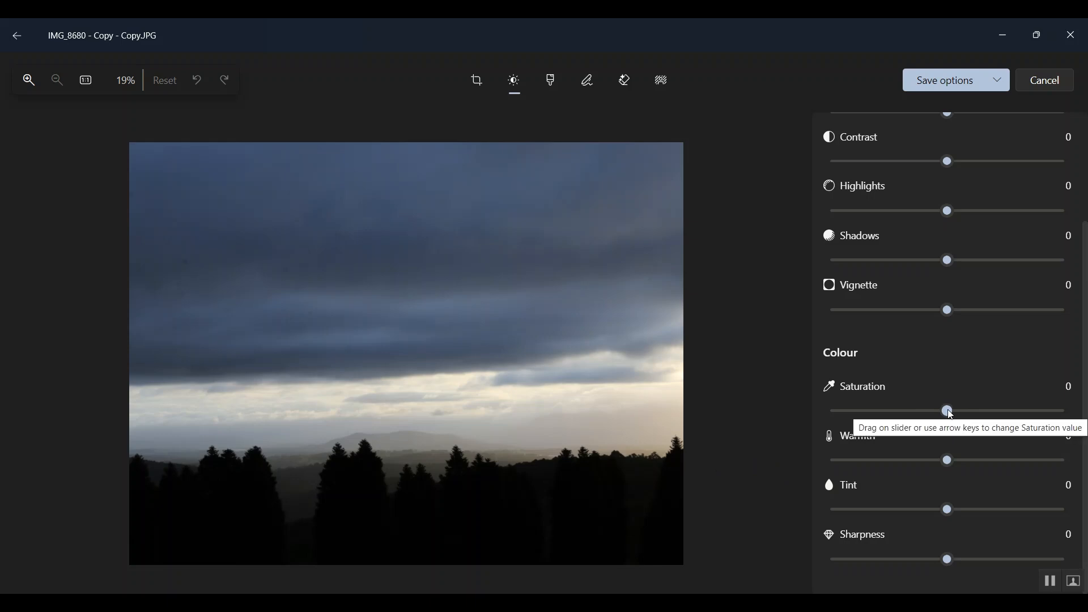
drag(950, 414, 1077, 418)
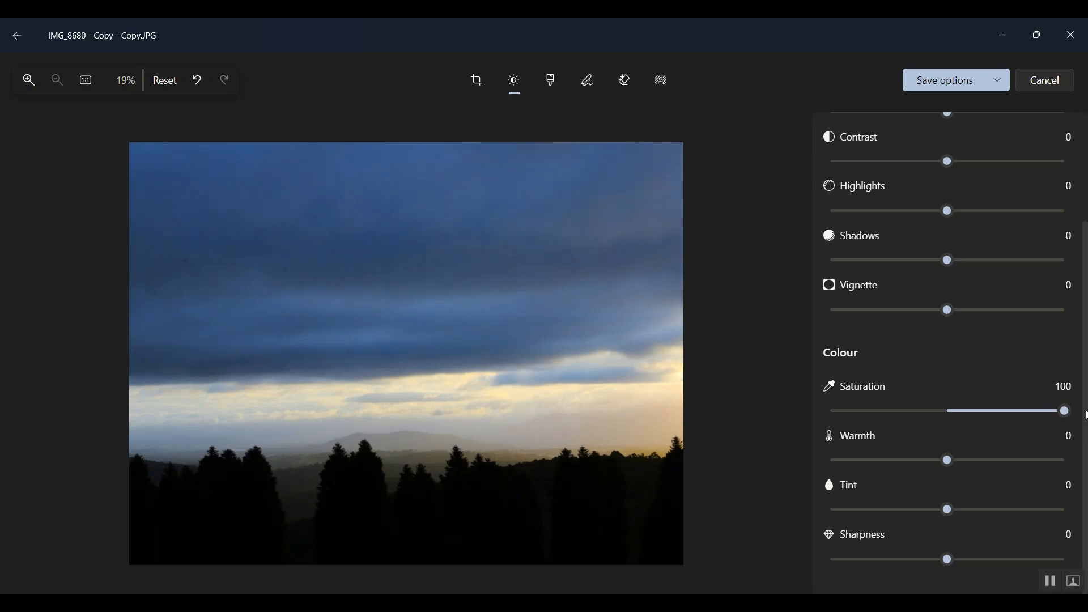
drag(1064, 412, 1047, 412)
click(518, 354)
click(586, 274)
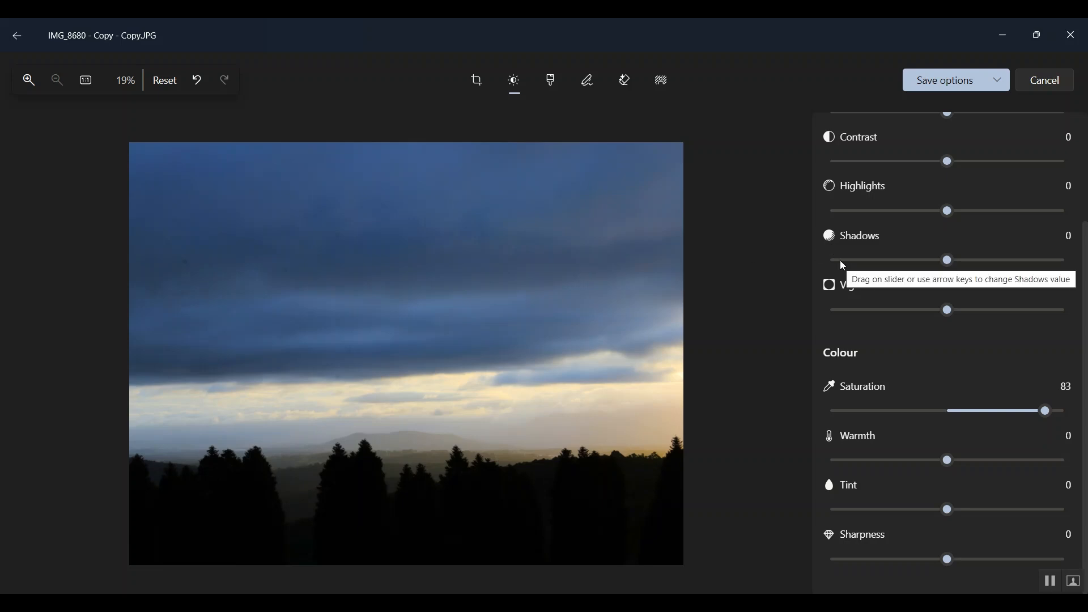
- Save the more saturated landscape photo as a copy
click(963, 85)
click(949, 110)
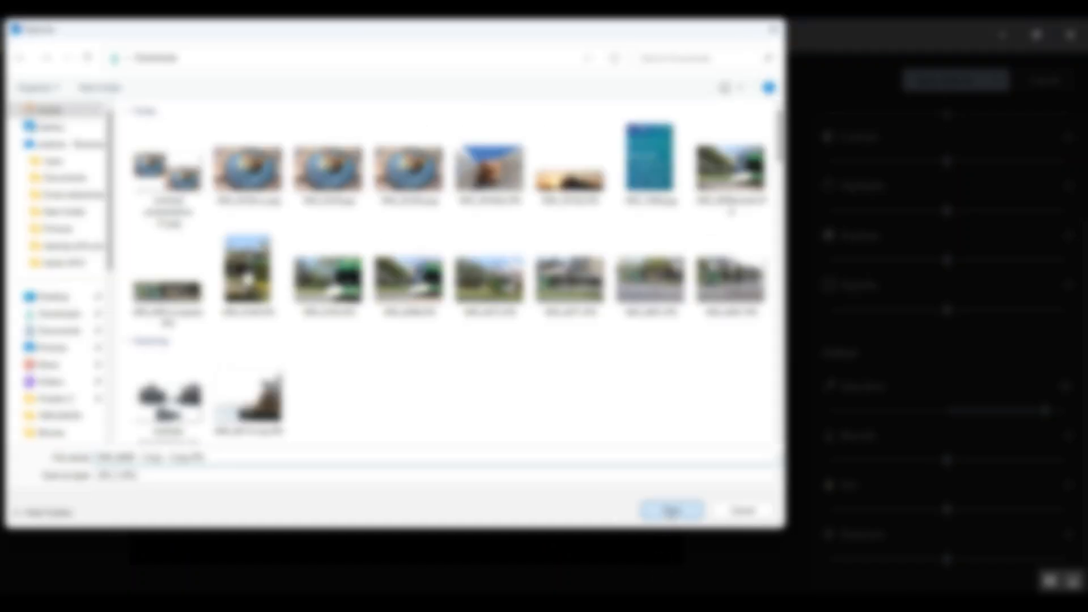
click(670, 512)
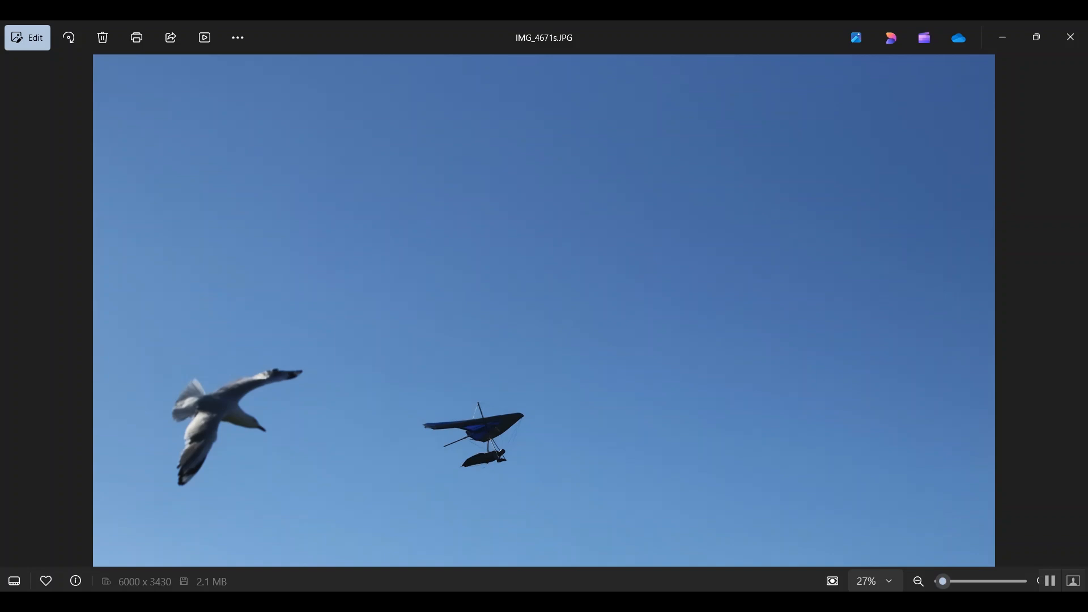
- Open IMG_4671s.JPG for editing, set the contrast to 75 and compare the result with the original photo
click(30, 39)
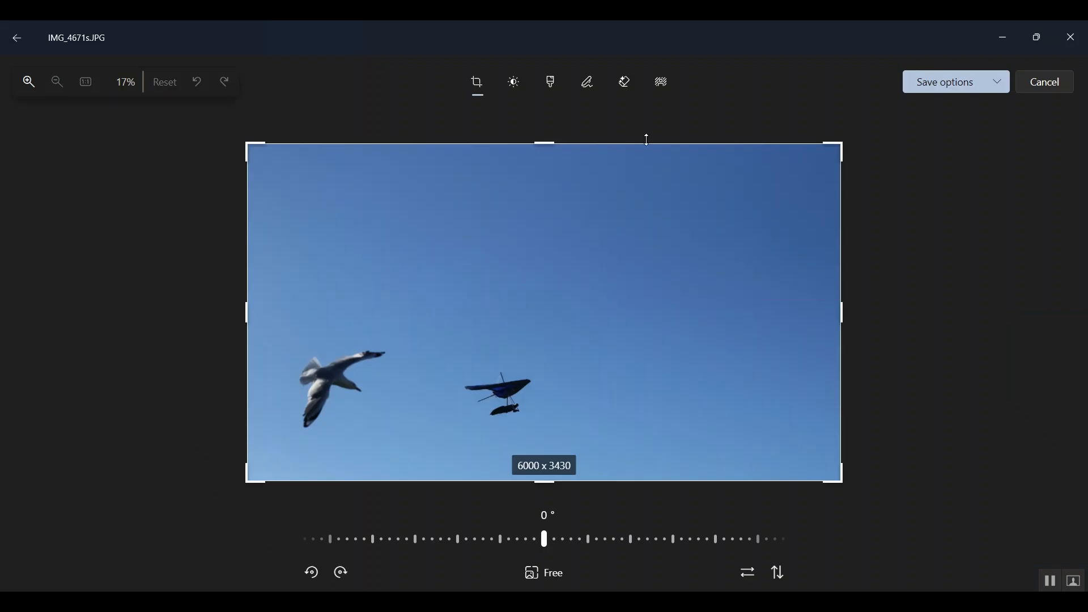
click(514, 83)
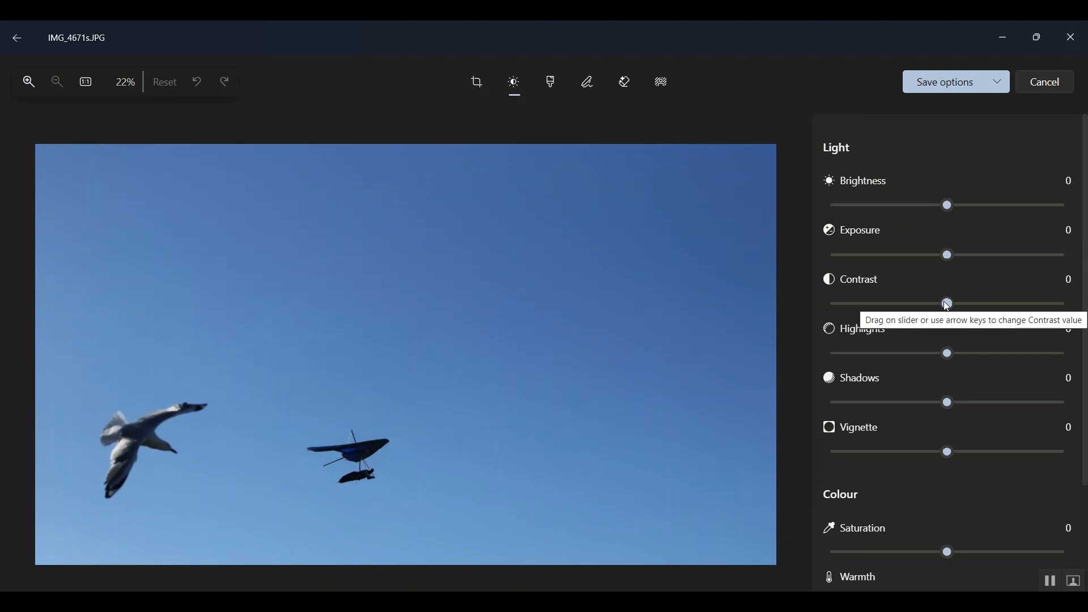
drag(947, 306, 1068, 311)
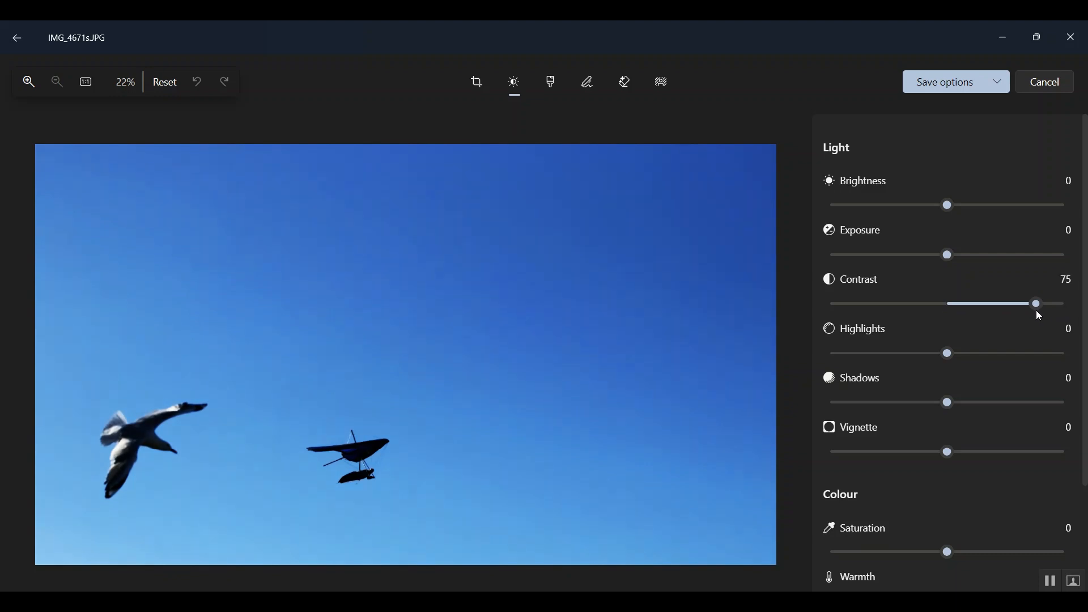
drag(1036, 309, 1036, 310)
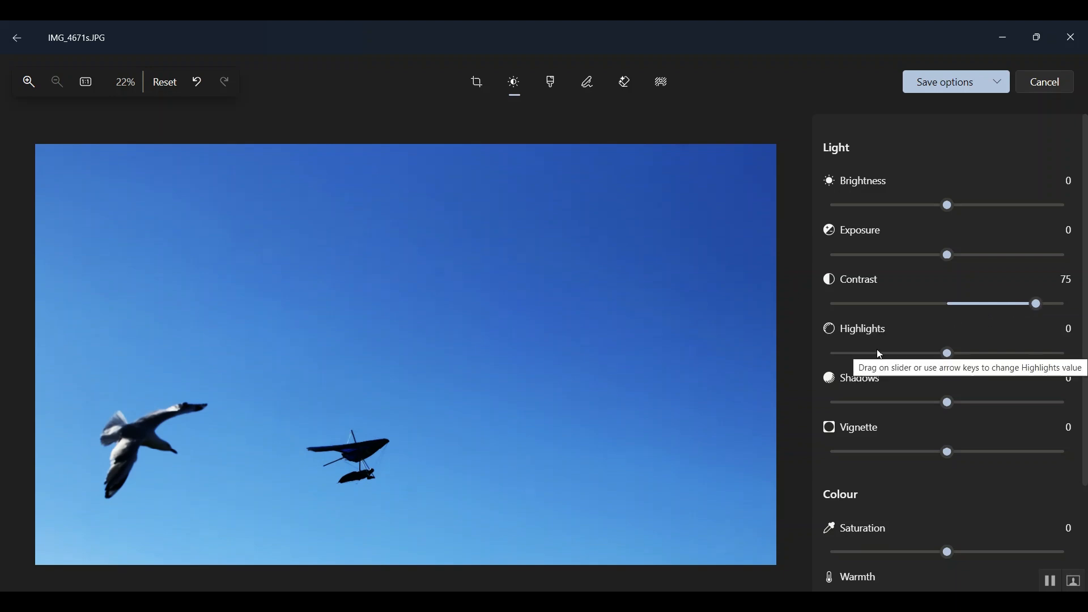
drag(560, 378, 560, 378)
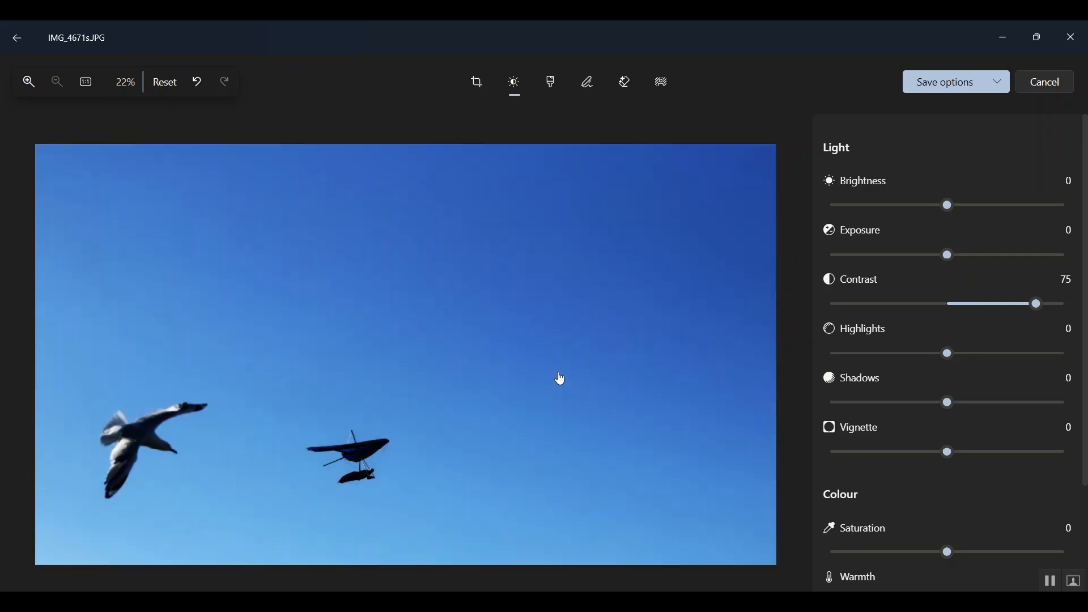
drag(560, 378, 559, 379)
- Crop the empty sky off the top of the bird and hang glider photo, down to 6000 x 1577
click(482, 87)
drag(543, 144, 571, 326)
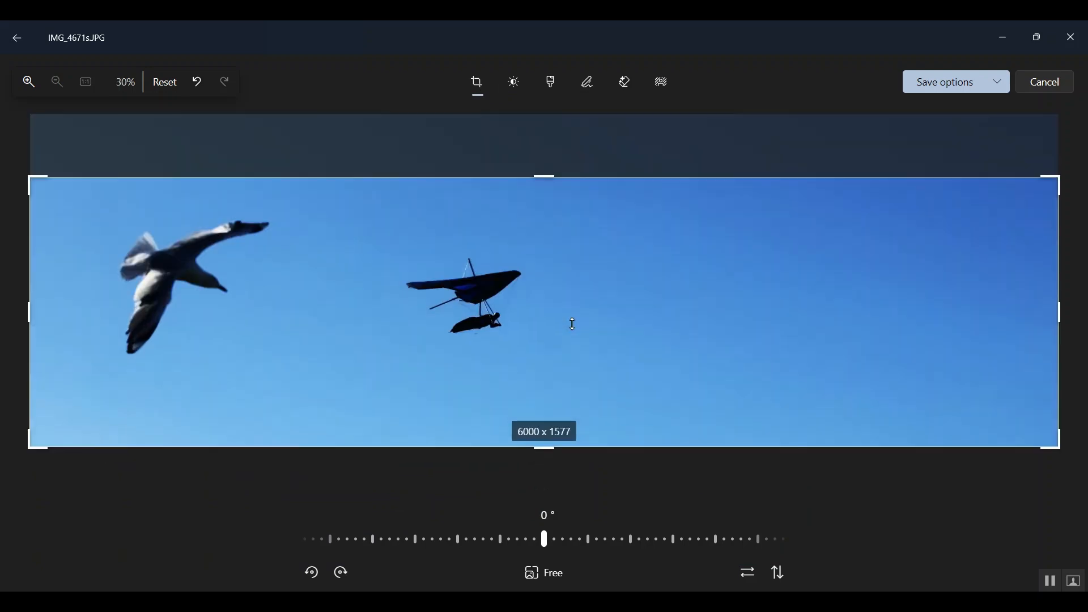